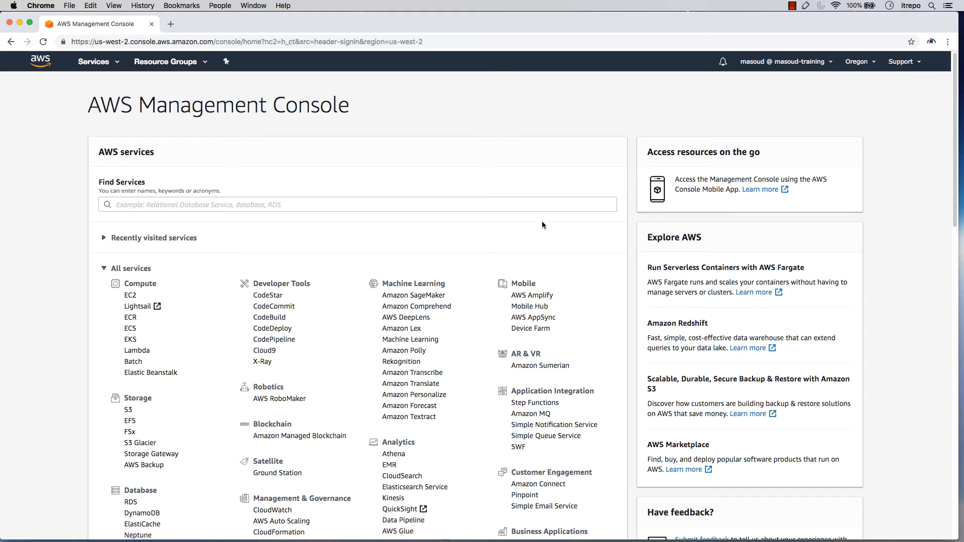
Search Google for "wordpress" in a separate browser tab and close that tab after viewing the results
key(super+t)
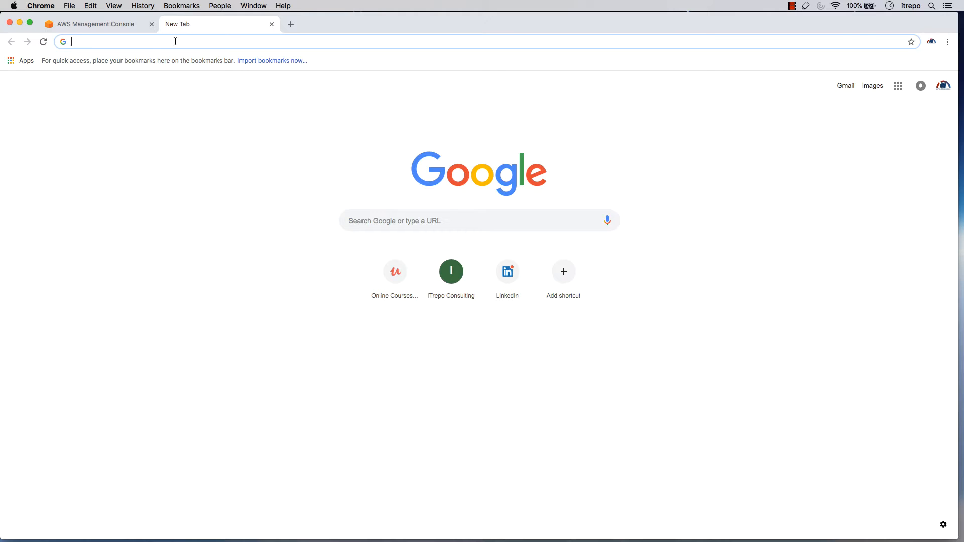
text(wordpress)
key(Return)
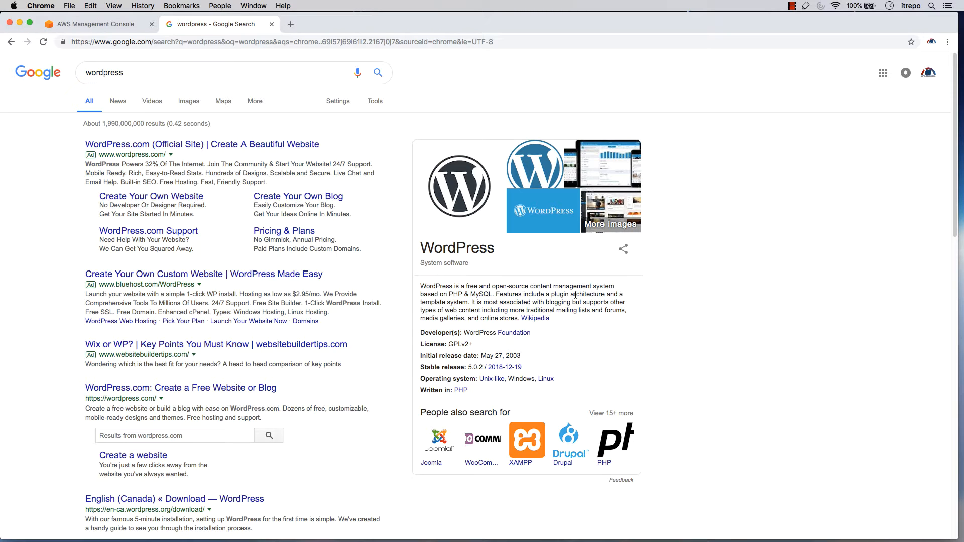
click(272, 24)
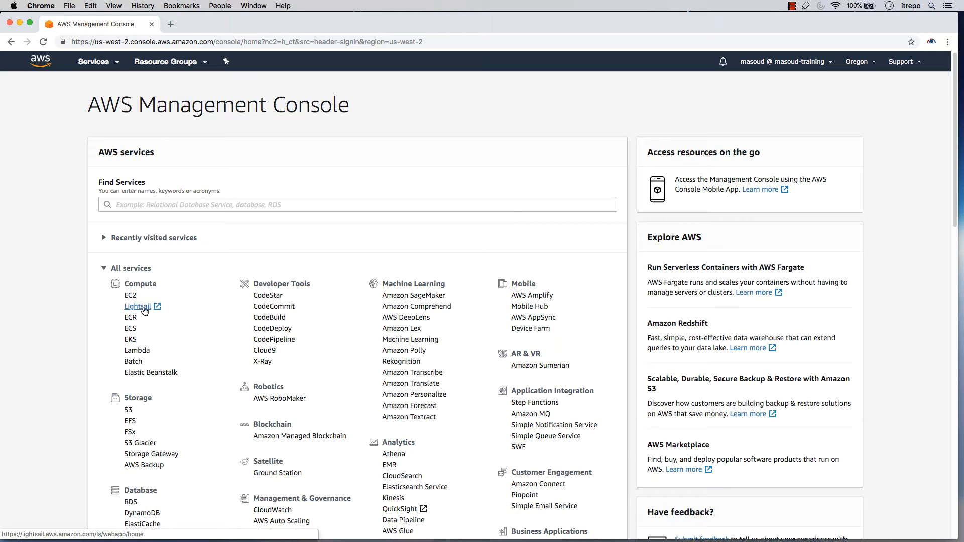
Open Lightsail from the Compute services, save English as the language and start creating the first instance
click(138, 306)
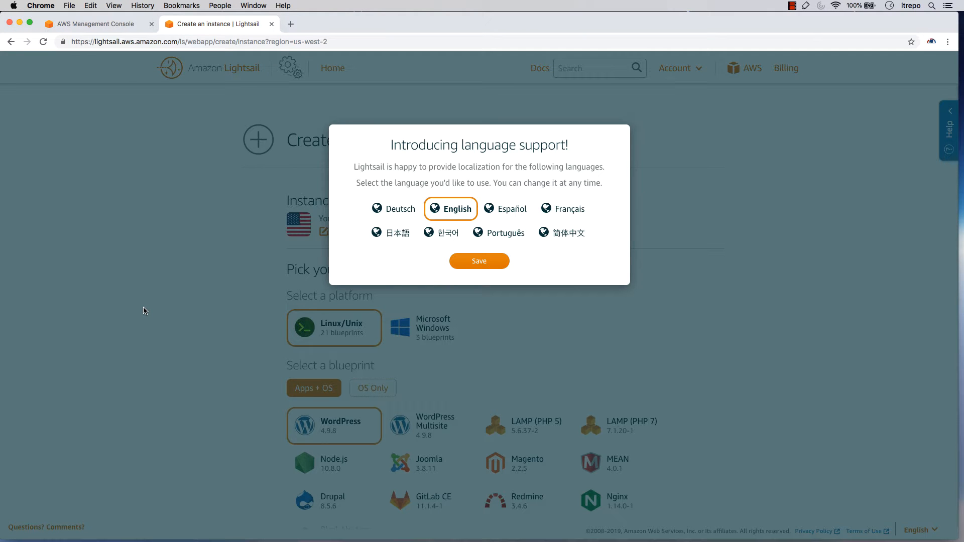
click(480, 262)
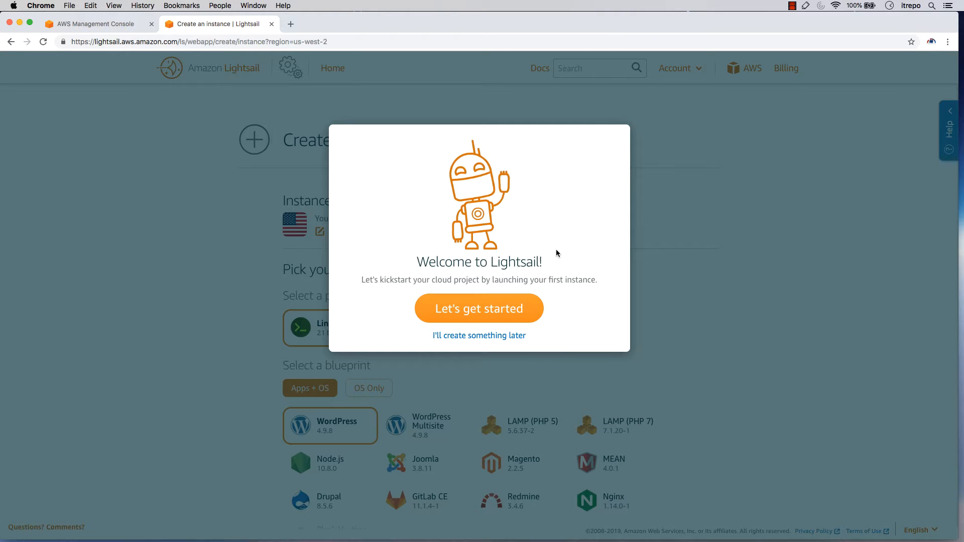
click(462, 320)
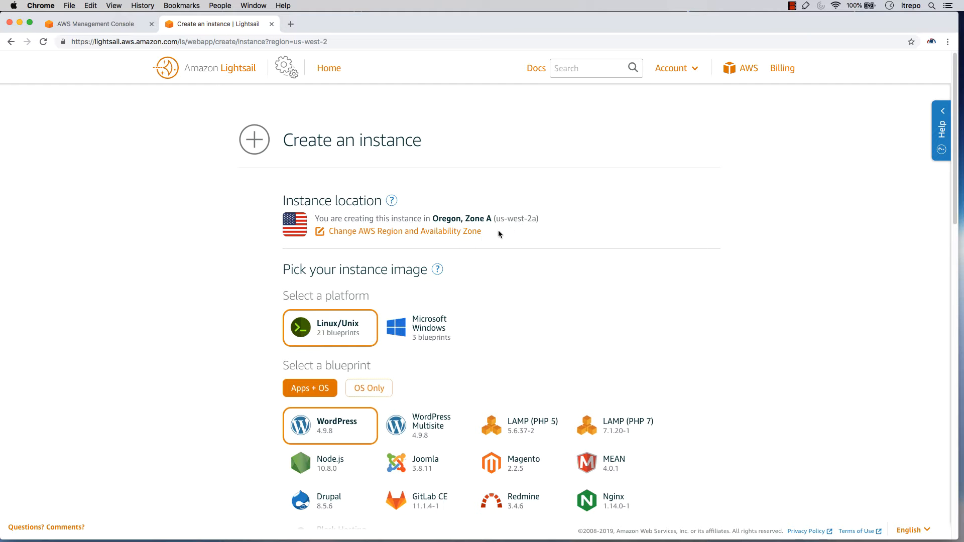
Try Frankfurt (eu-central-1) as the instance region and set the region back to Oregon (us-west-2)
click(366, 231)
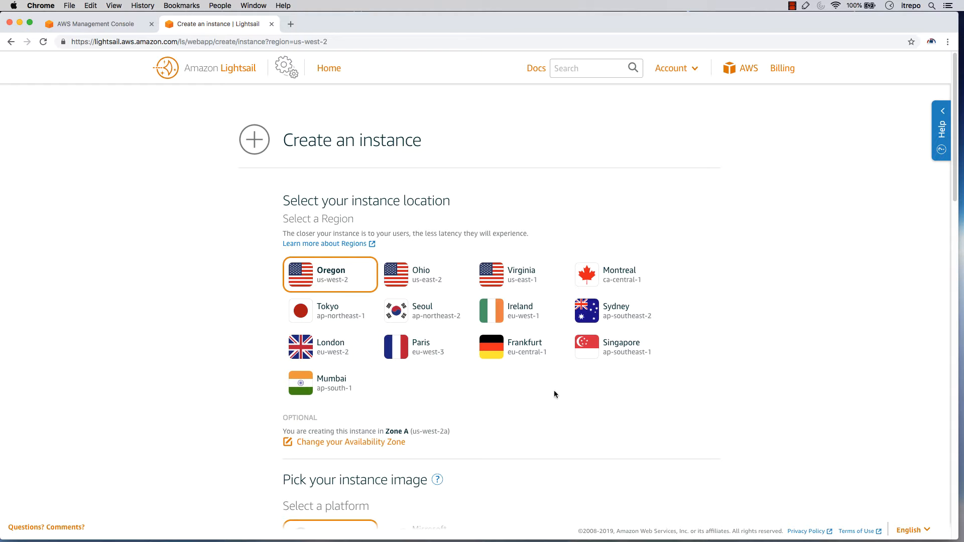
click(541, 355)
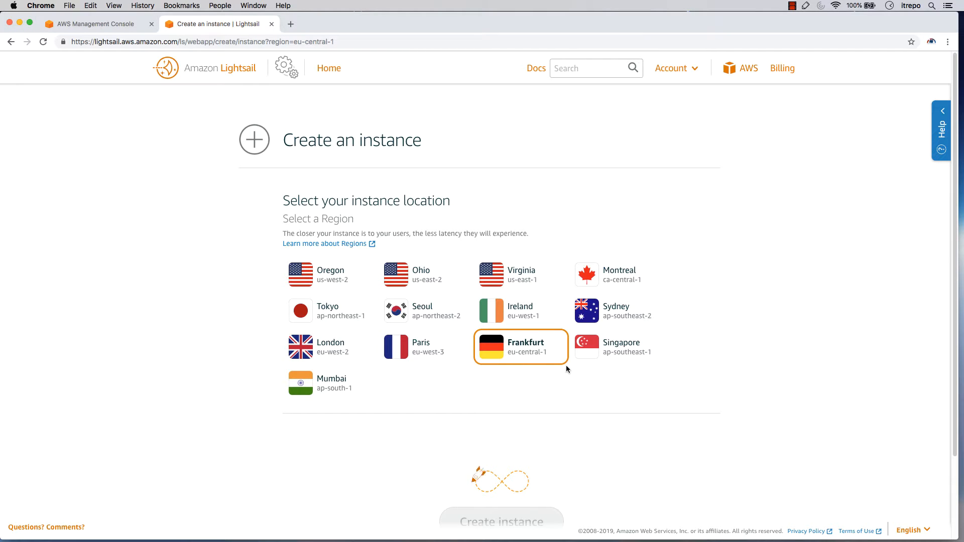
scroll(566, 366, down, 3)
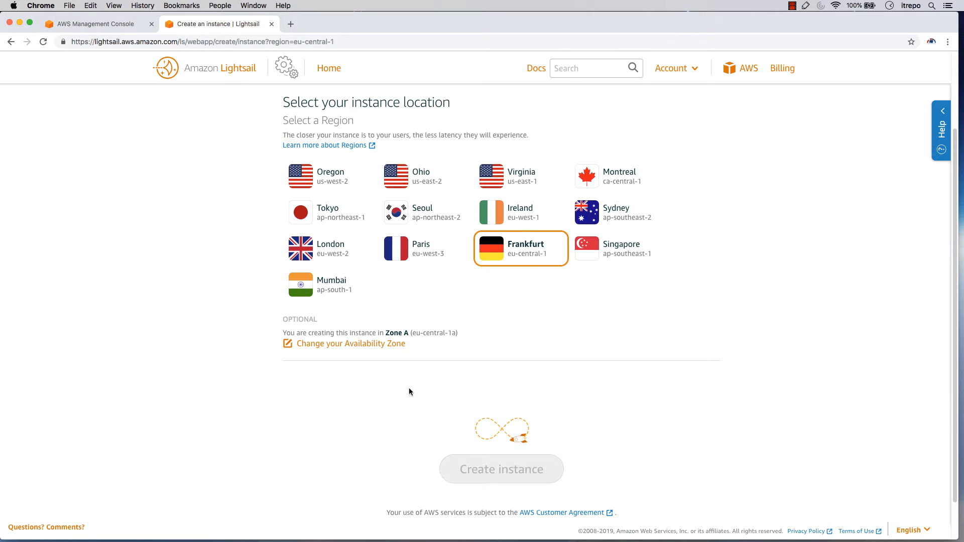
scroll(452, 394, down, 5)
scroll(347, 383, up, 7)
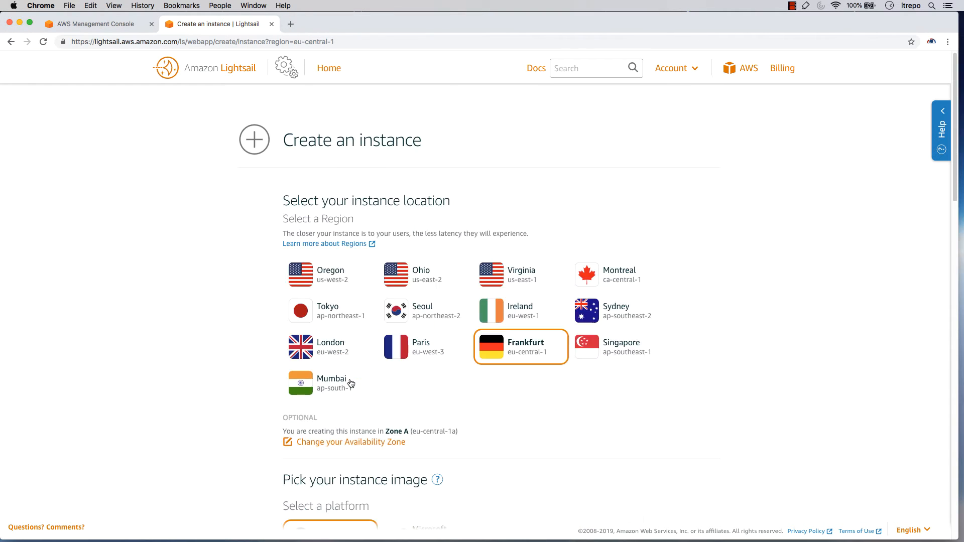
click(315, 278)
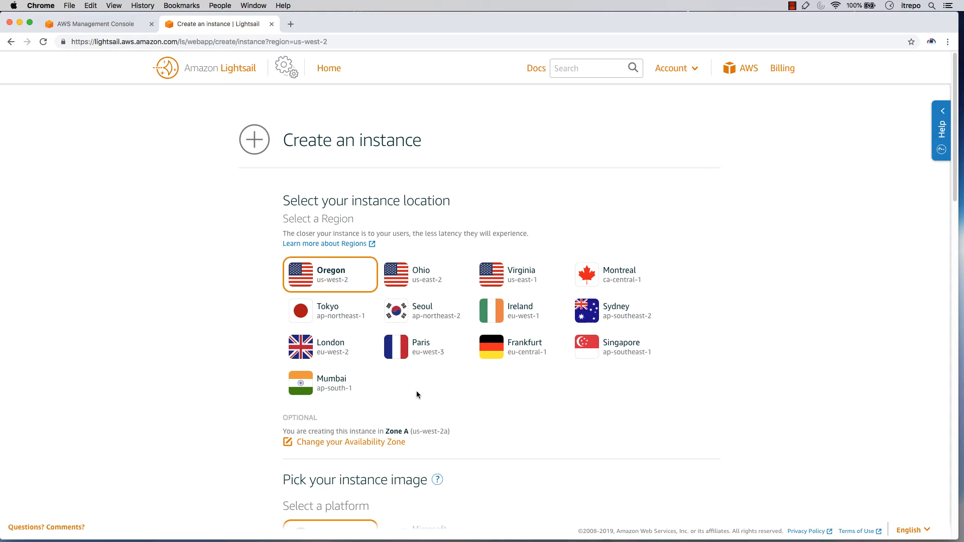
Try the Microsoft Windows platform with its OS Only and Apps + OS blueprints, and set the platform back to Linux/Unix
scroll(424, 381, down, 3)
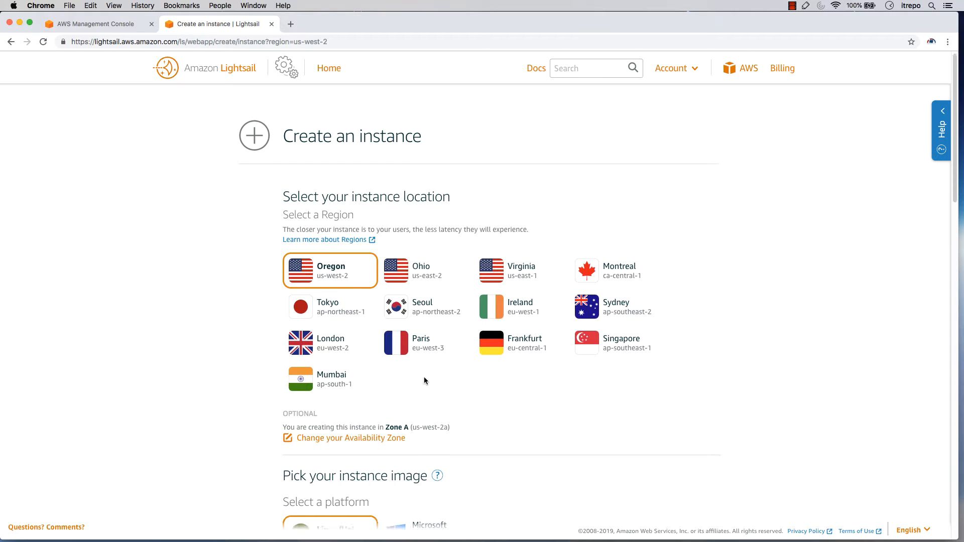
scroll(426, 380, down, 2)
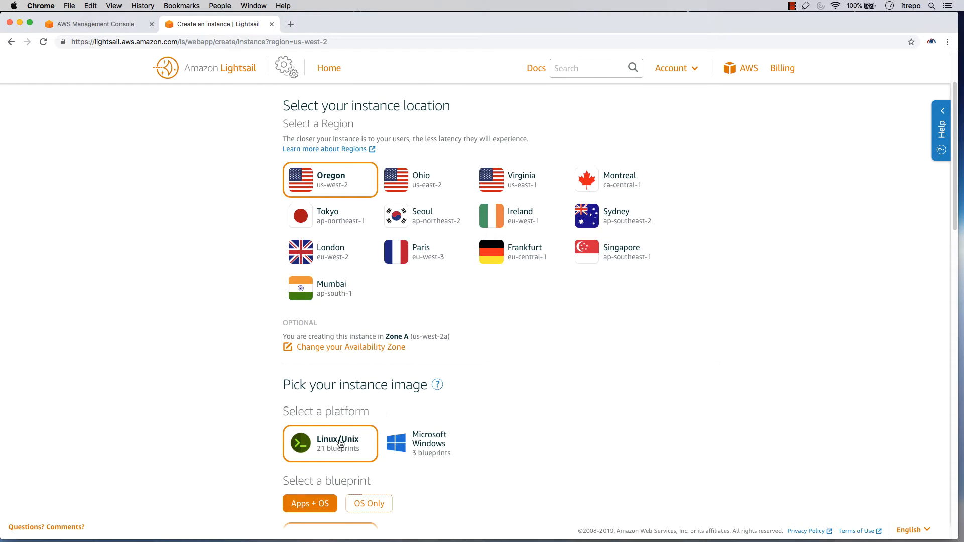
click(430, 448)
scroll(536, 402, down, 6)
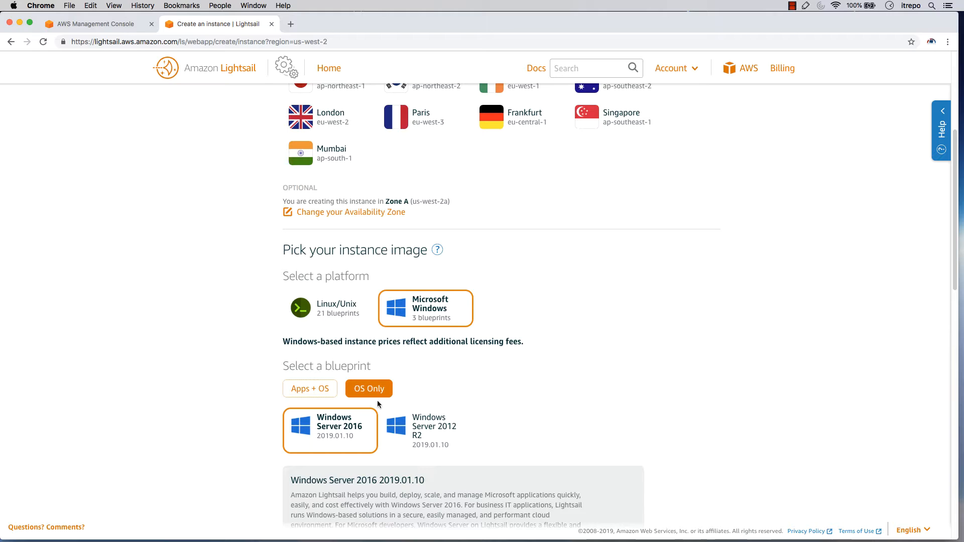
click(303, 391)
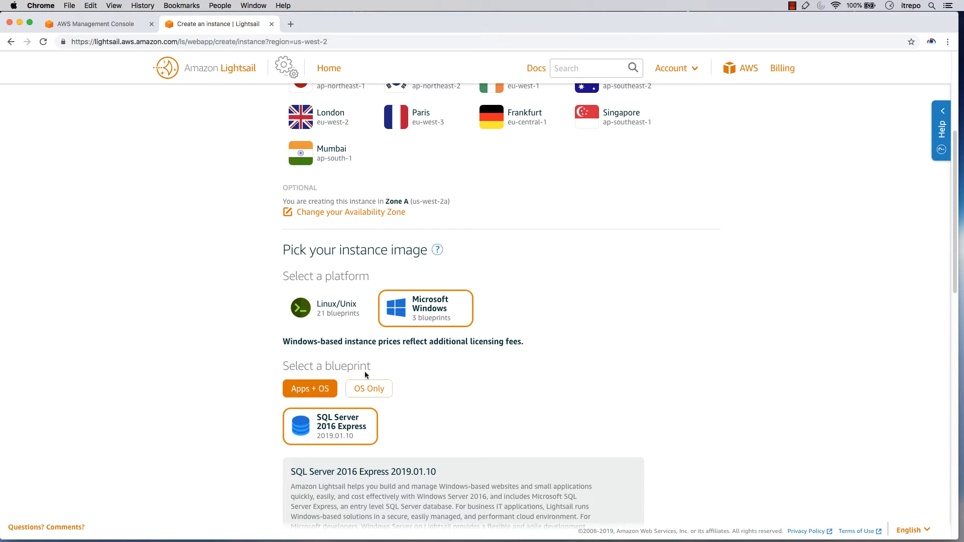
click(384, 391)
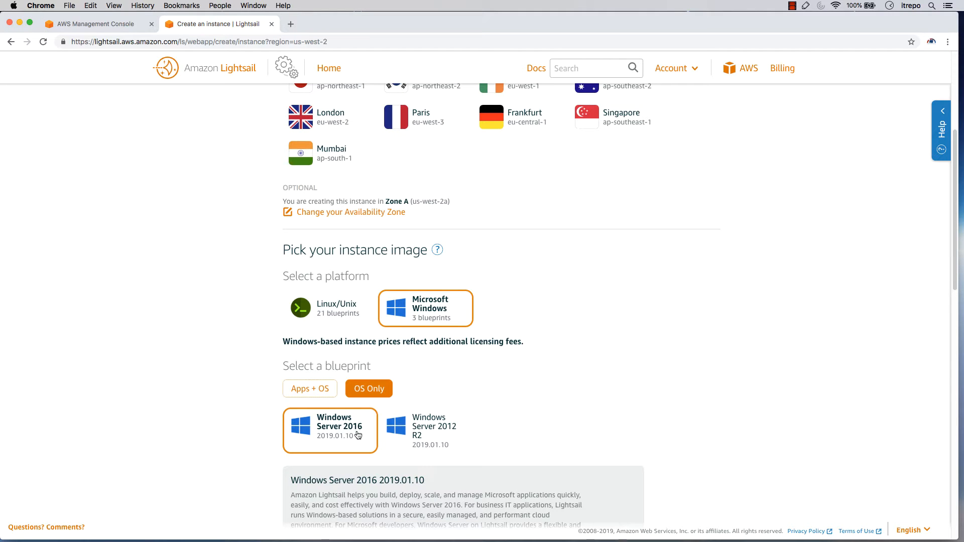
click(313, 395)
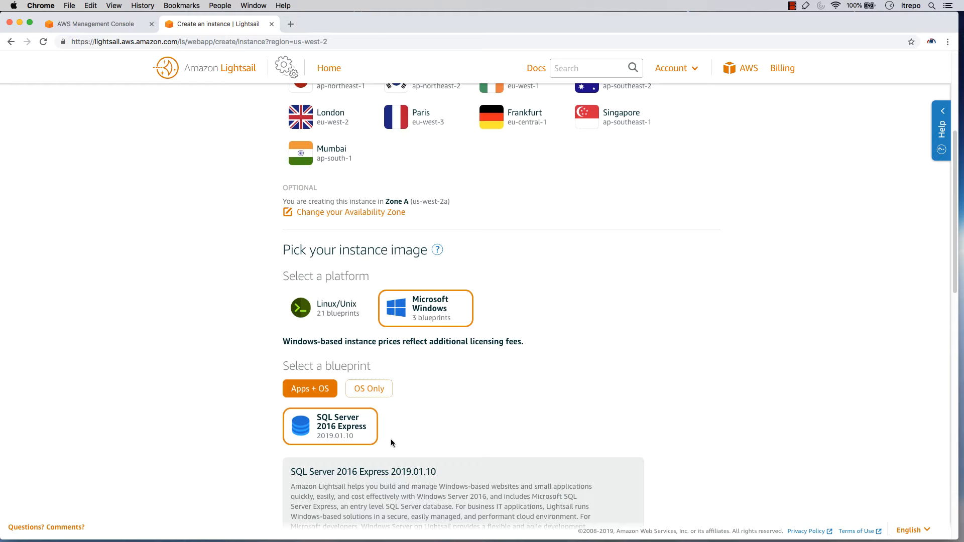
scroll(402, 432, down, 2)
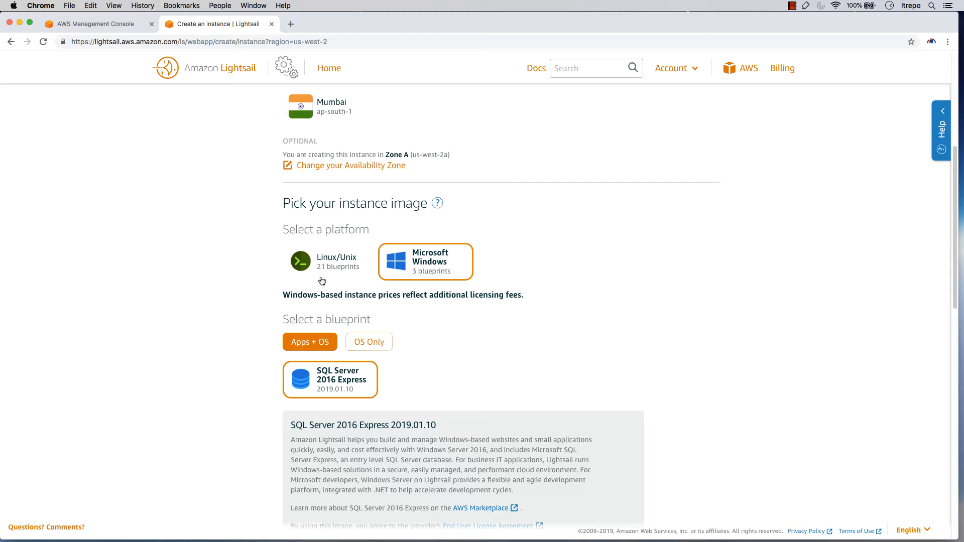
click(311, 265)
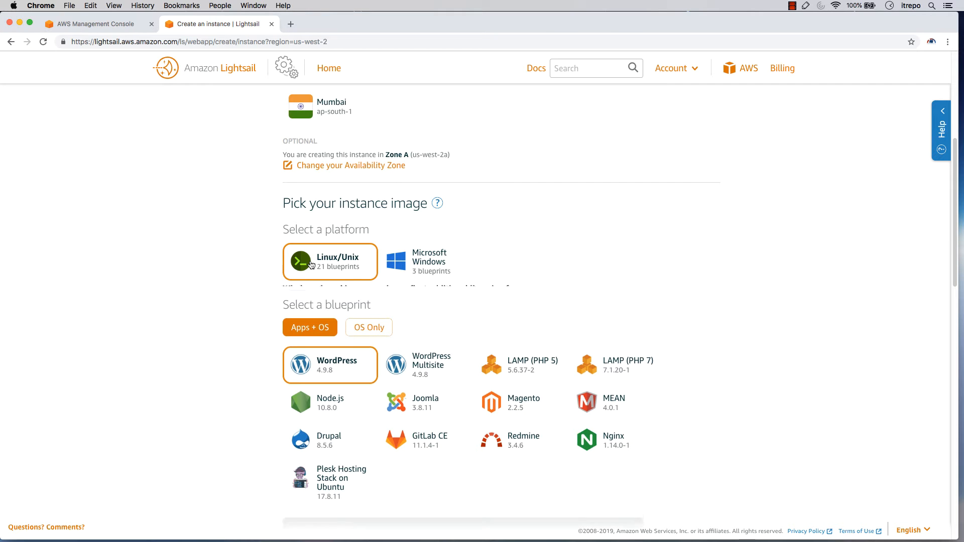
Show the OS Only blueprints for Linux/Unix and select CentOS 7 1805-01
click(375, 325)
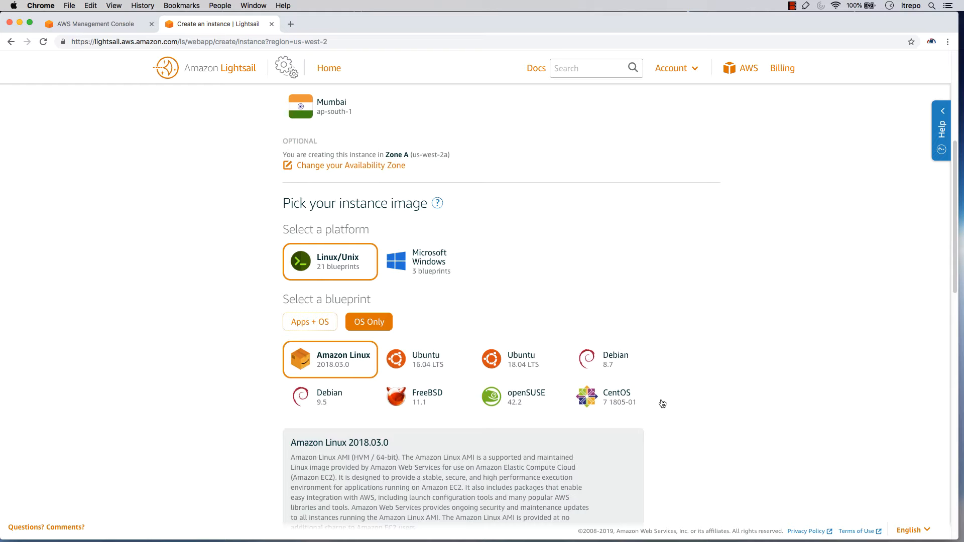
scroll(663, 404, down, 1)
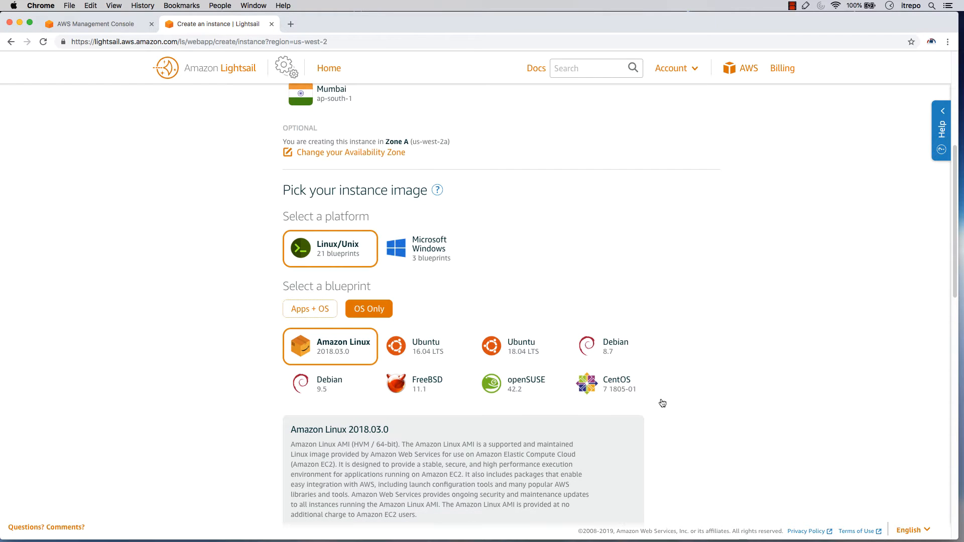
click(624, 388)
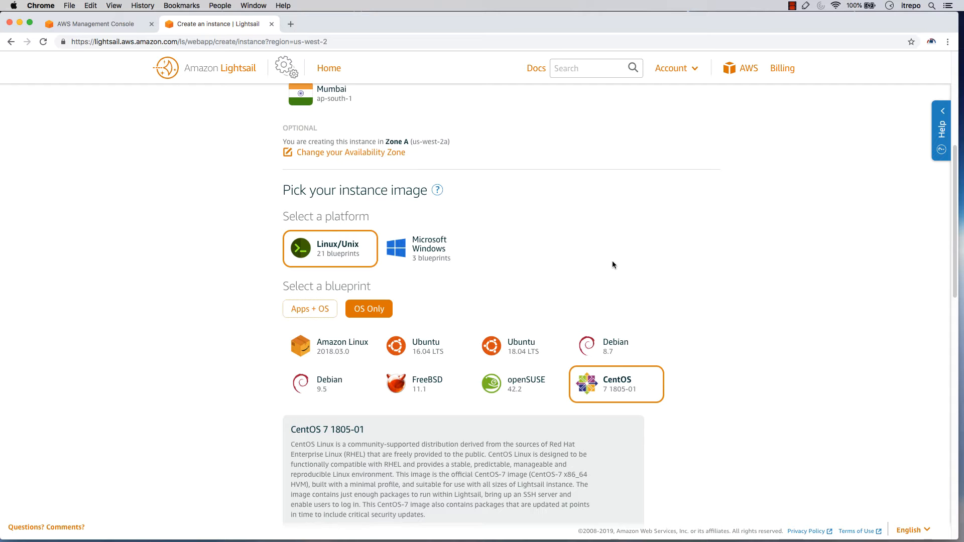
Switch the blueprints back to Apps + OS with WordPress 4.9.8 and highlight the version heading in its description
click(297, 312)
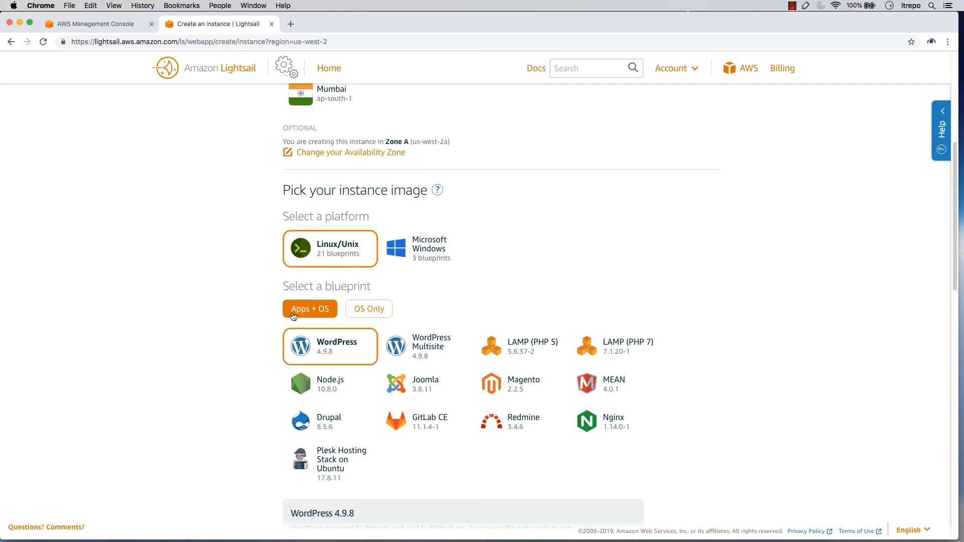
scroll(299, 316, down, 3)
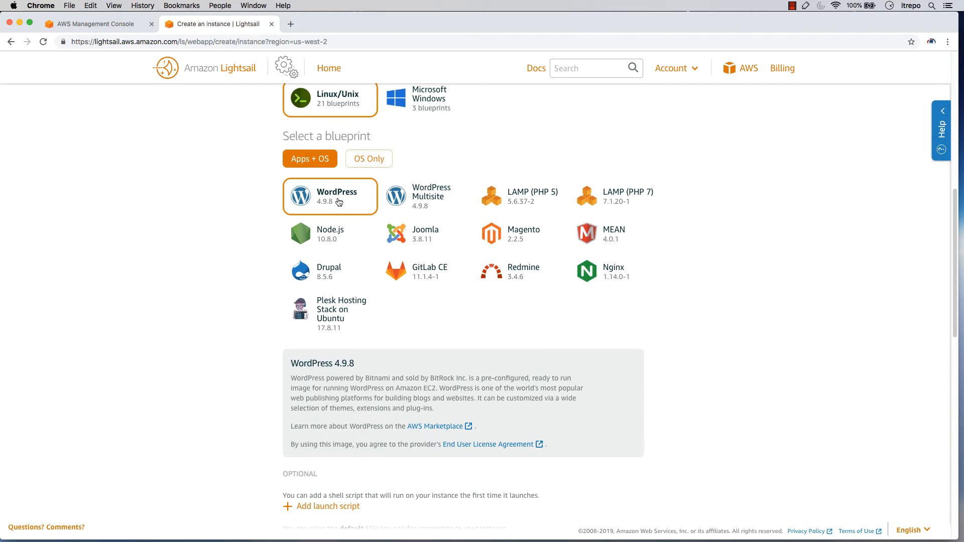
drag(360, 364, 290, 362)
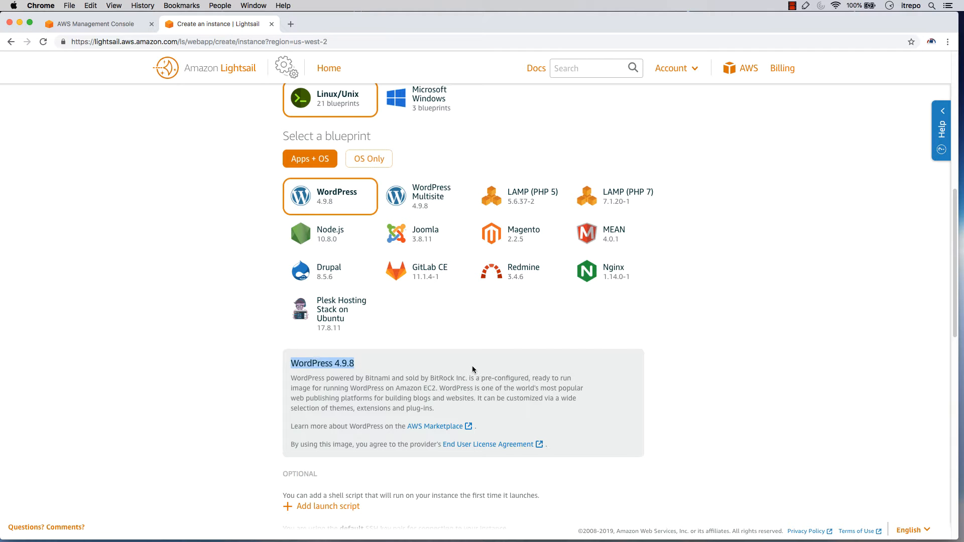
Compare the instance plans sorted by memory, processing, storage and transfer, and return the sorting to price per month
scroll(472, 367, down, 5)
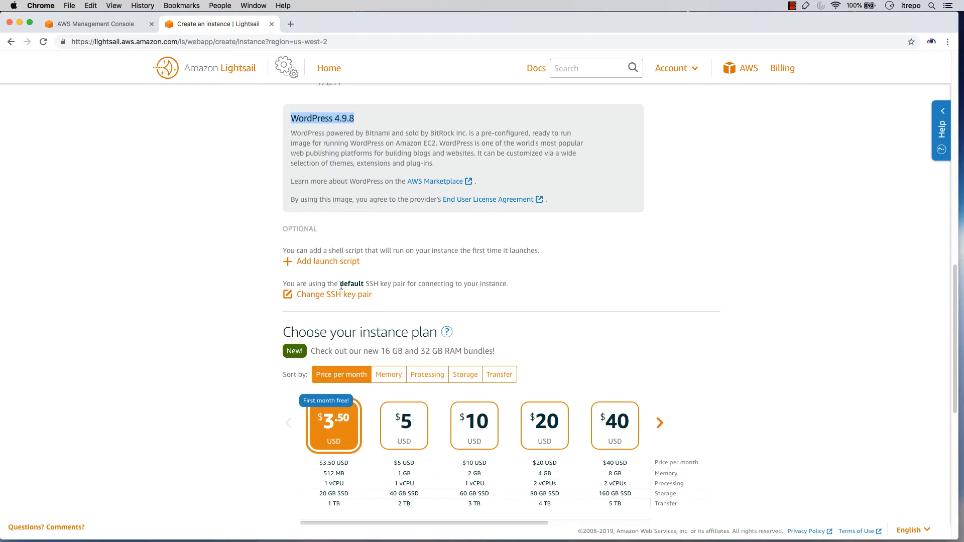
scroll(341, 286, down, 3)
scroll(311, 288, down, 1)
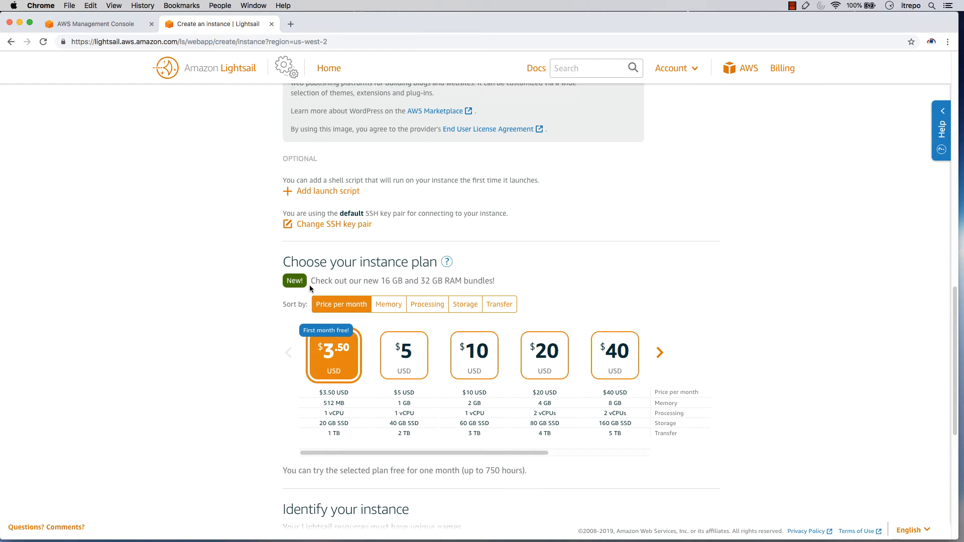
scroll(310, 289, down, 1)
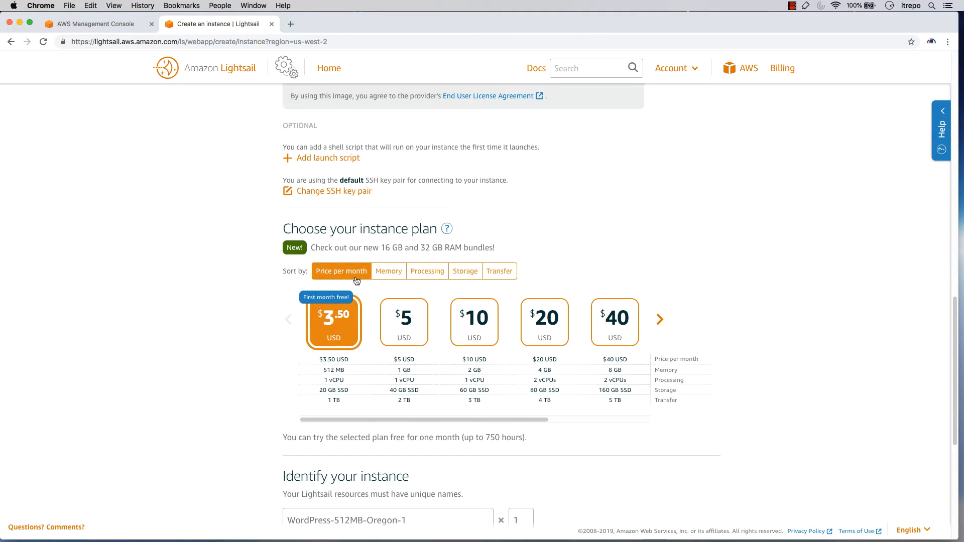
click(388, 276)
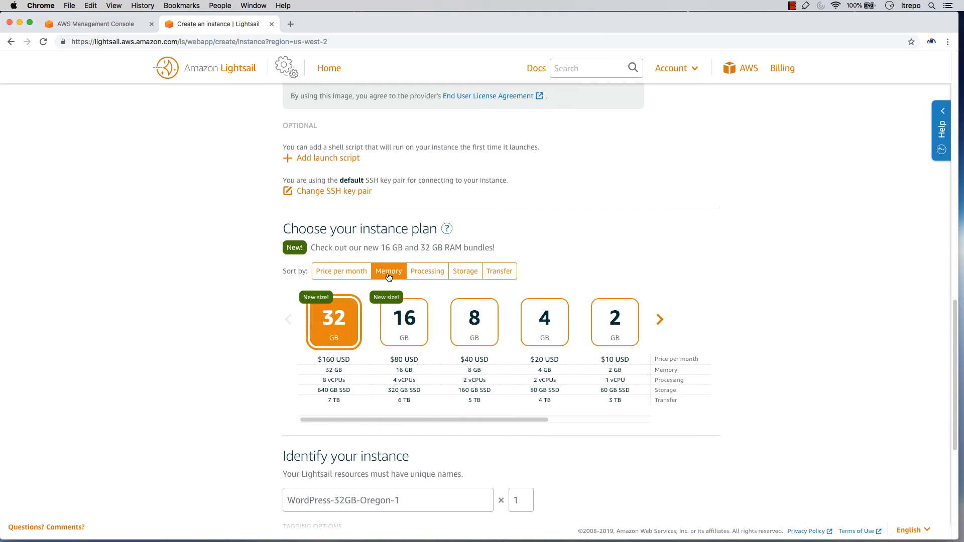
click(428, 273)
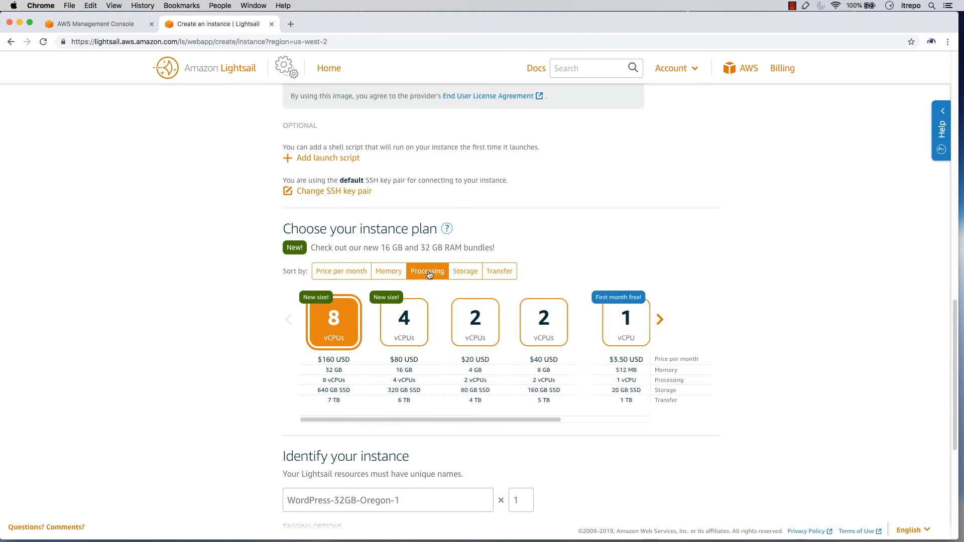
click(465, 271)
click(499, 273)
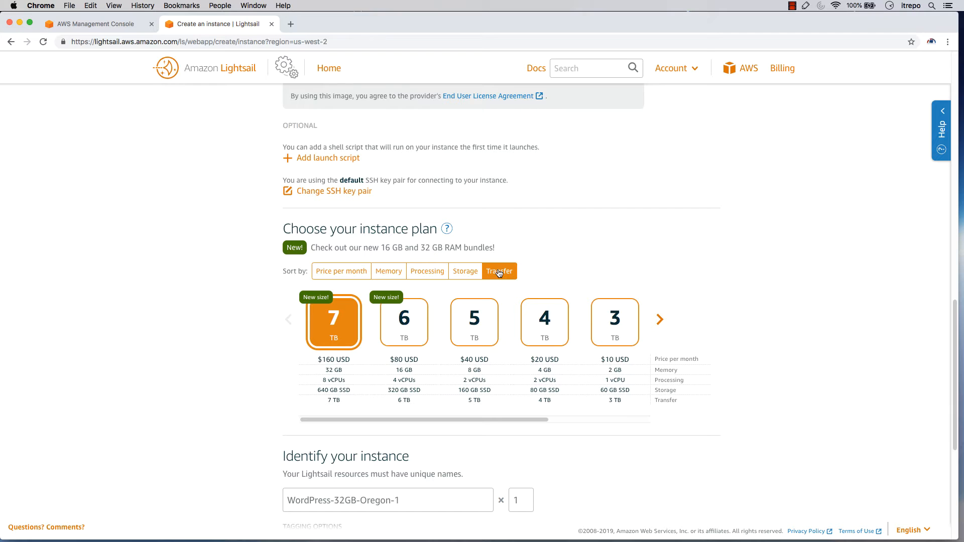
click(329, 274)
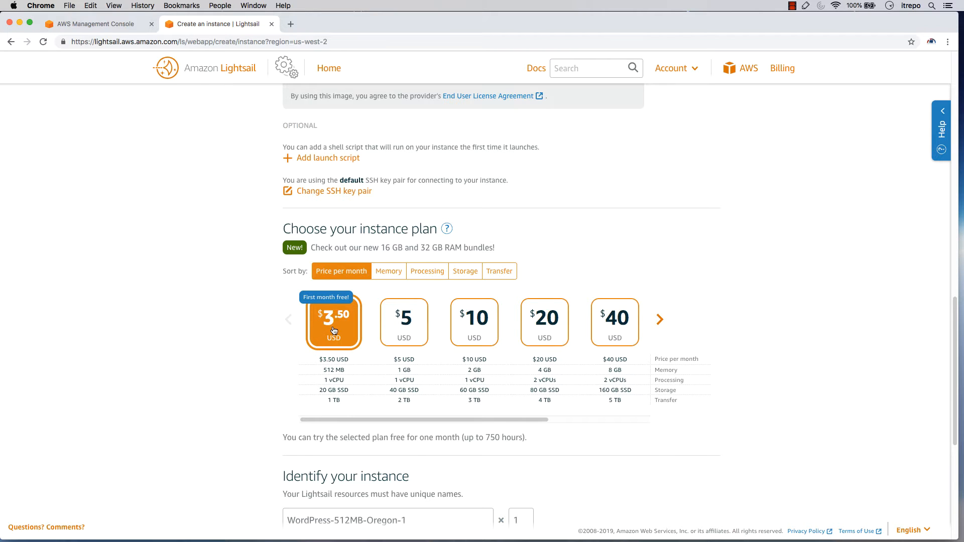
Keep one instance named WordPress-512MB-Oregon-1 and save the key-only tag wordpress for it
scroll(334, 330, down, 2)
scroll(331, 326, down, 4)
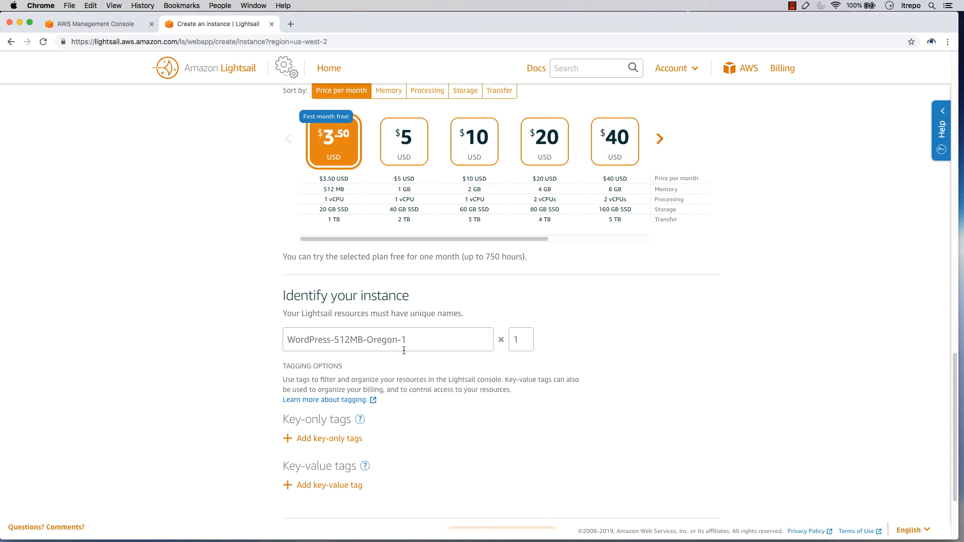
click(509, 339)
scroll(510, 344, down, 2)
scroll(516, 344, down, 1)
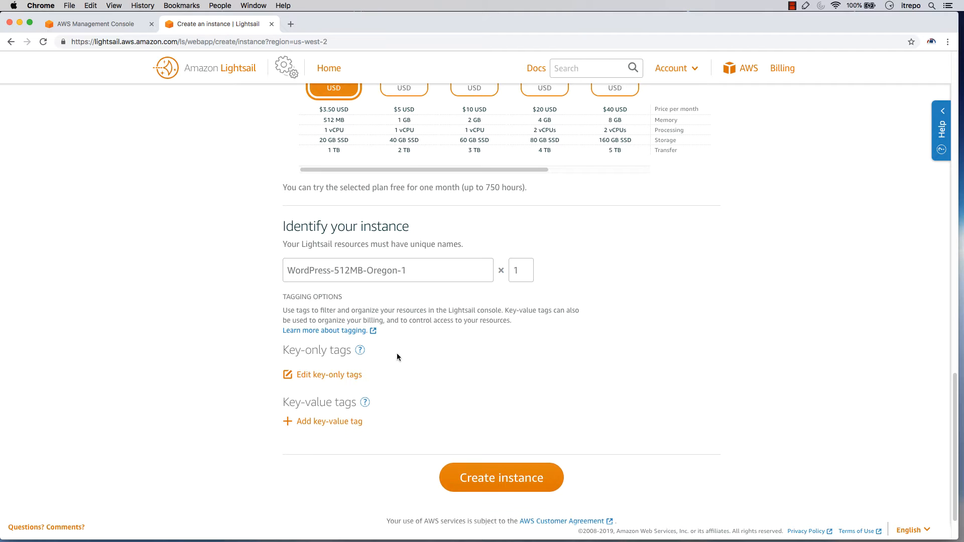
click(318, 379)
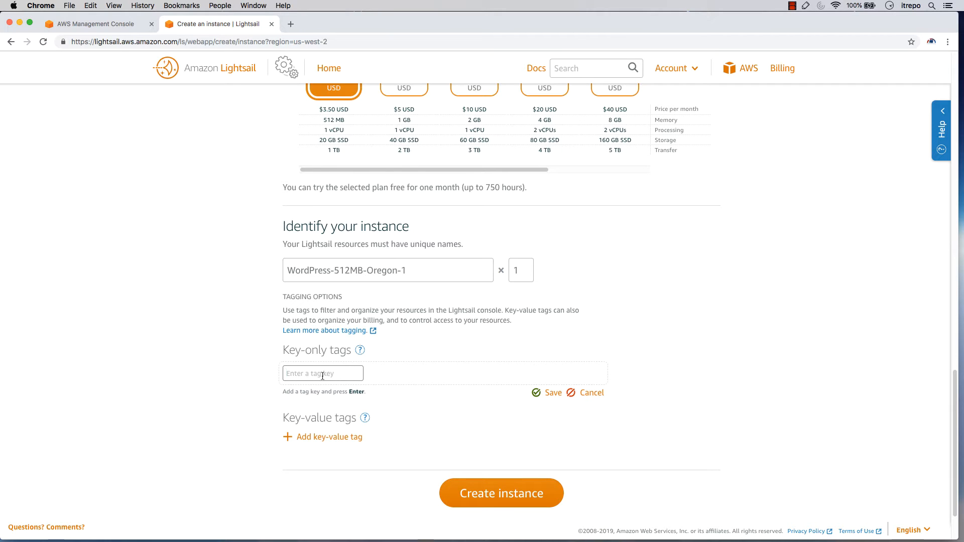
text(wordpress)
click(534, 398)
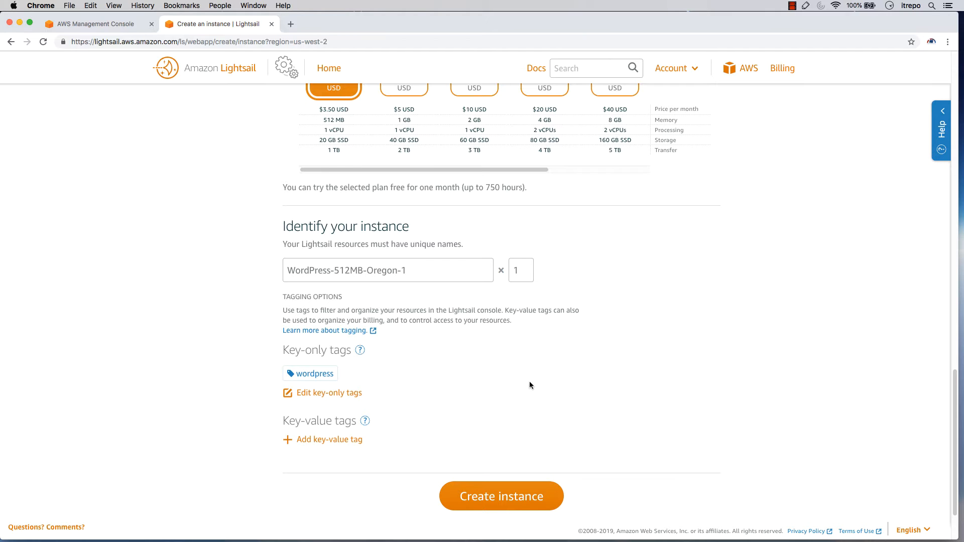
Add a key-value tag to the instance with the key Name and the value Wordpress
click(316, 441)
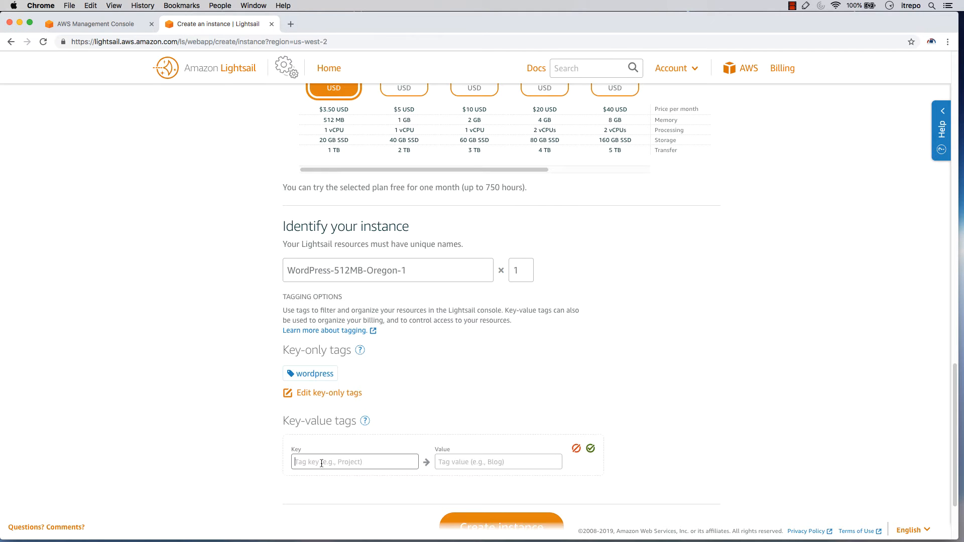
text(Name)
key(Tab)
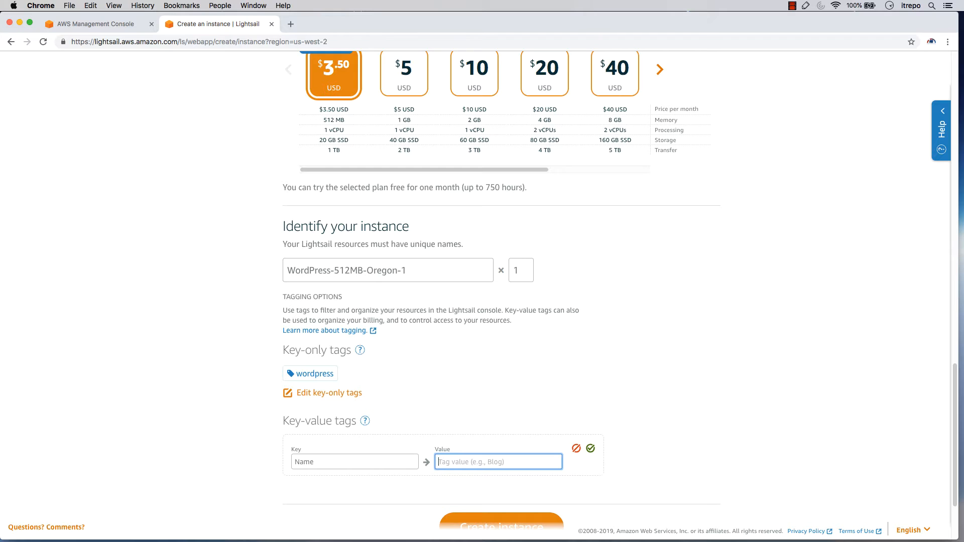
text(Wordpress)
key(Return)
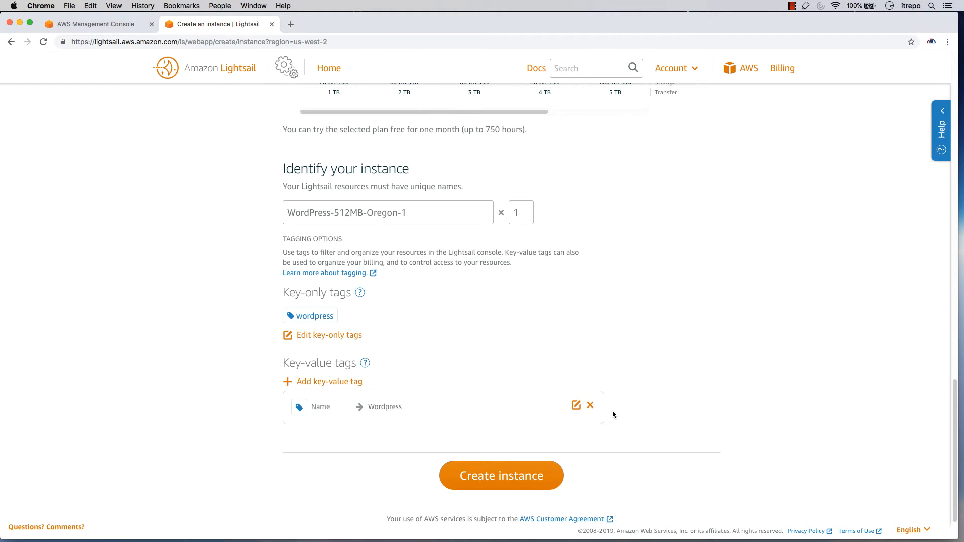
Create the WordPress instance and check its status on the instance card
scroll(587, 452, down, 1)
click(533, 464)
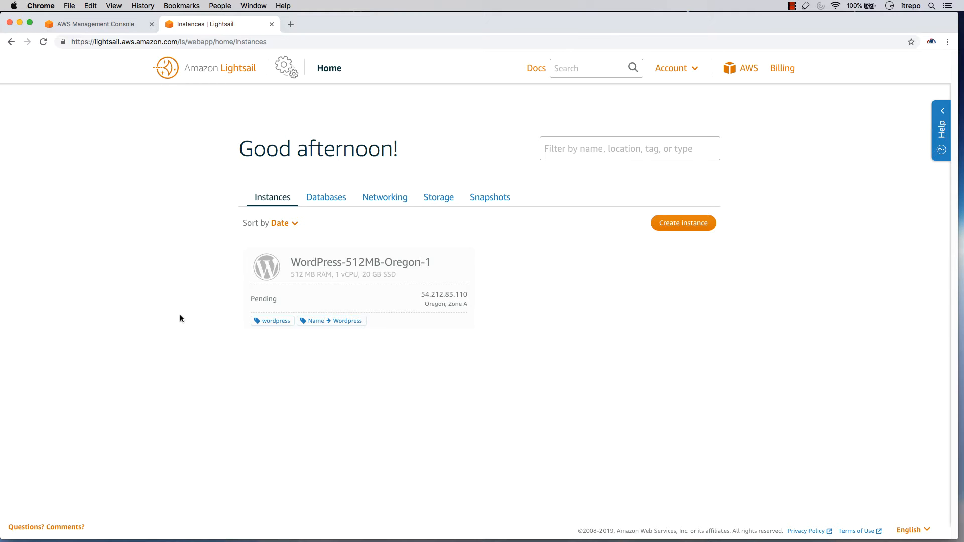
drag(278, 301, 250, 298)
click(255, 301)
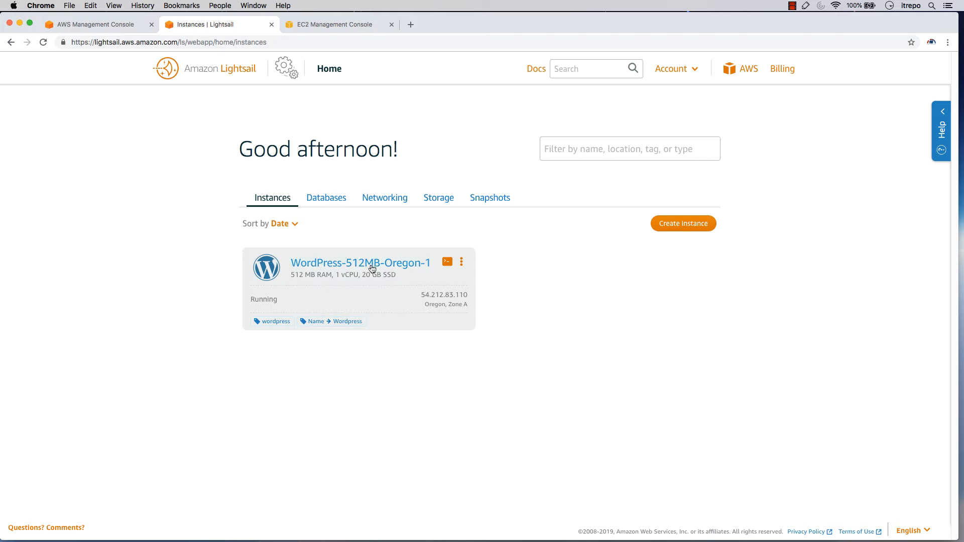
Switch to the EC2 console, compare its region with the Lightsail instance's location, and open the EC2 instances list for Oregon
click(115, 25)
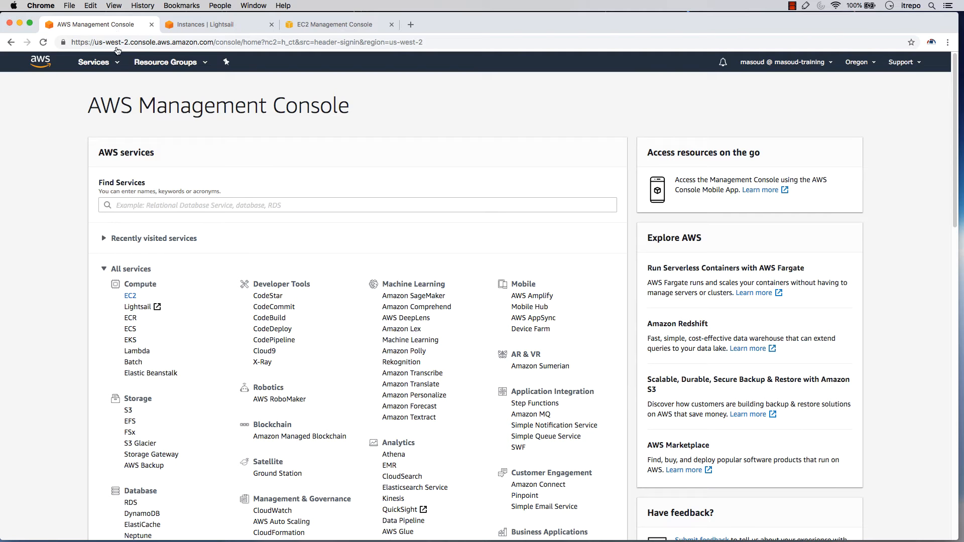
click(138, 300)
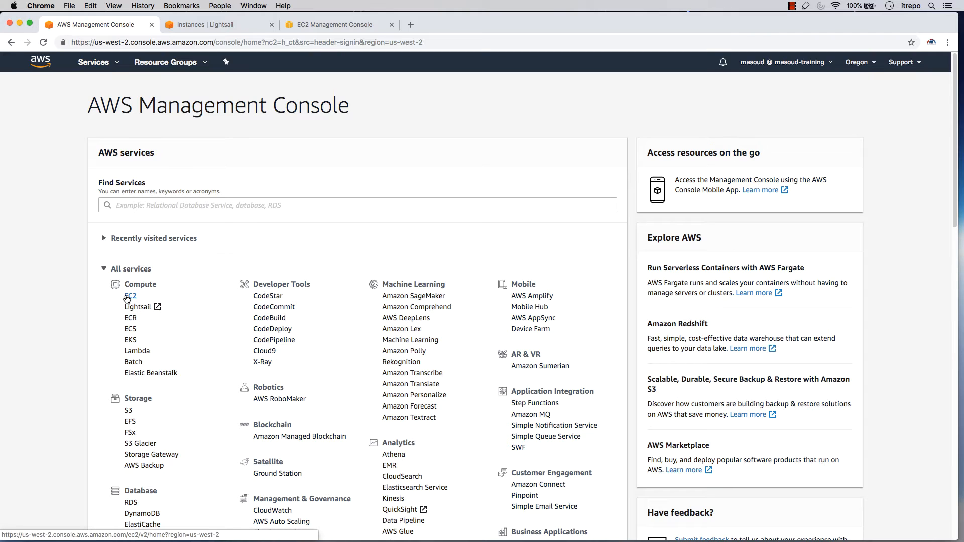
click(868, 62)
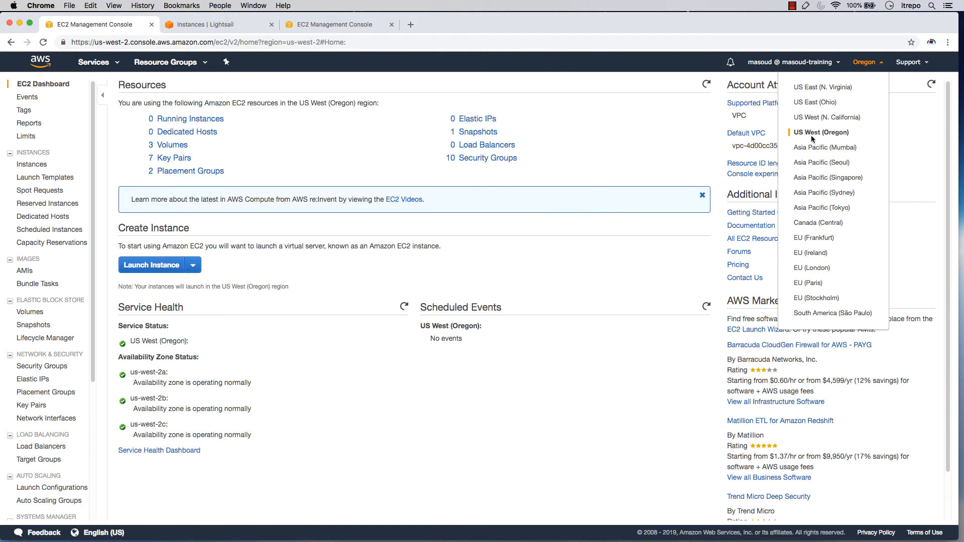
click(149, 348)
click(224, 25)
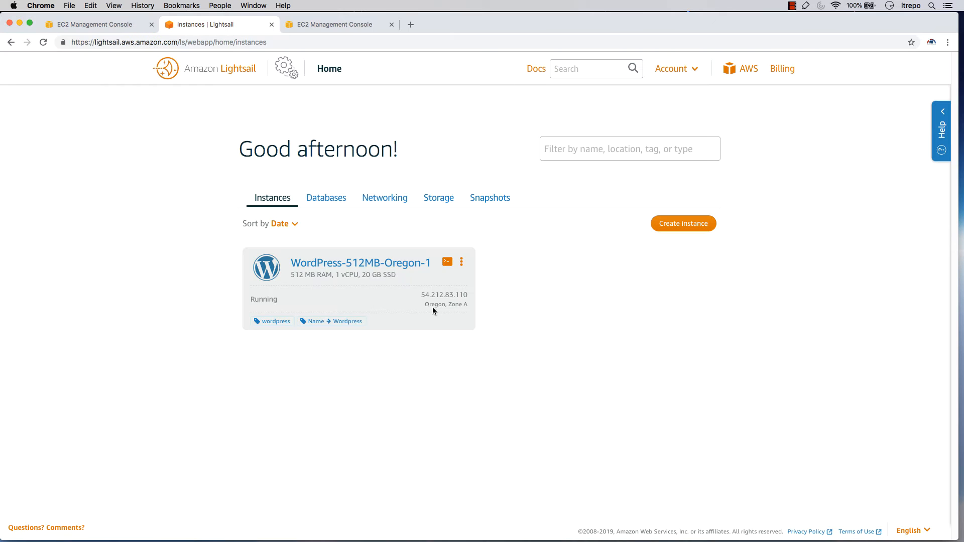
click(119, 30)
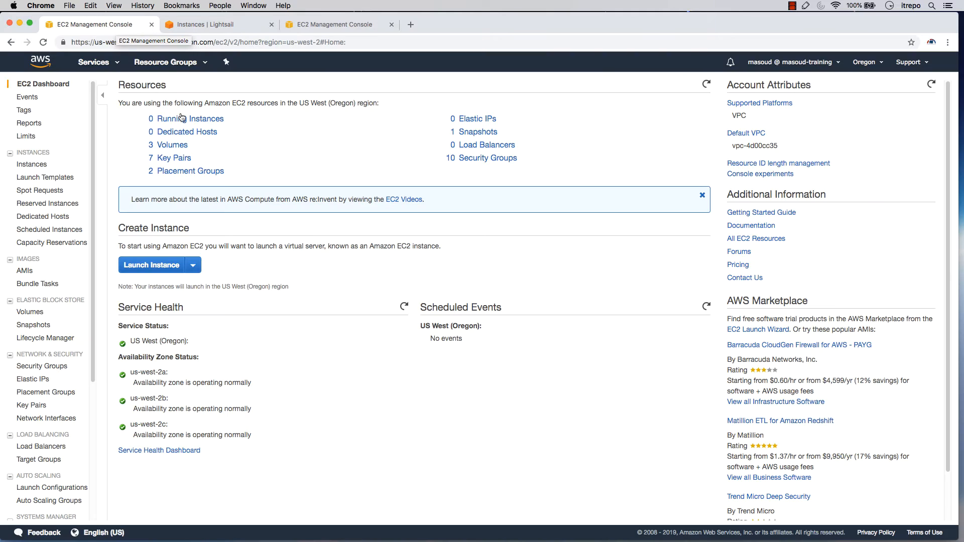
click(183, 122)
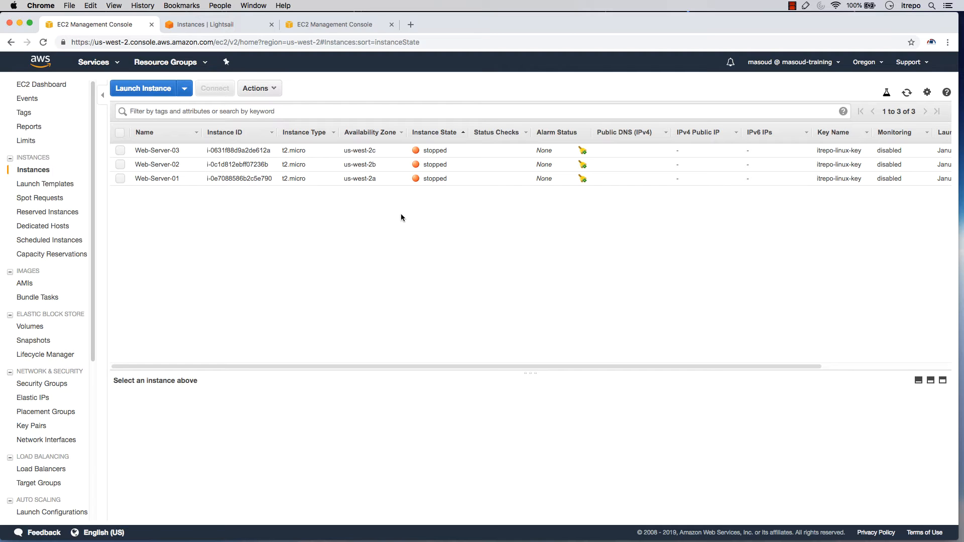
Return to Lightsail and view its databases section, checking back on the WordPress instance in between
click(224, 24)
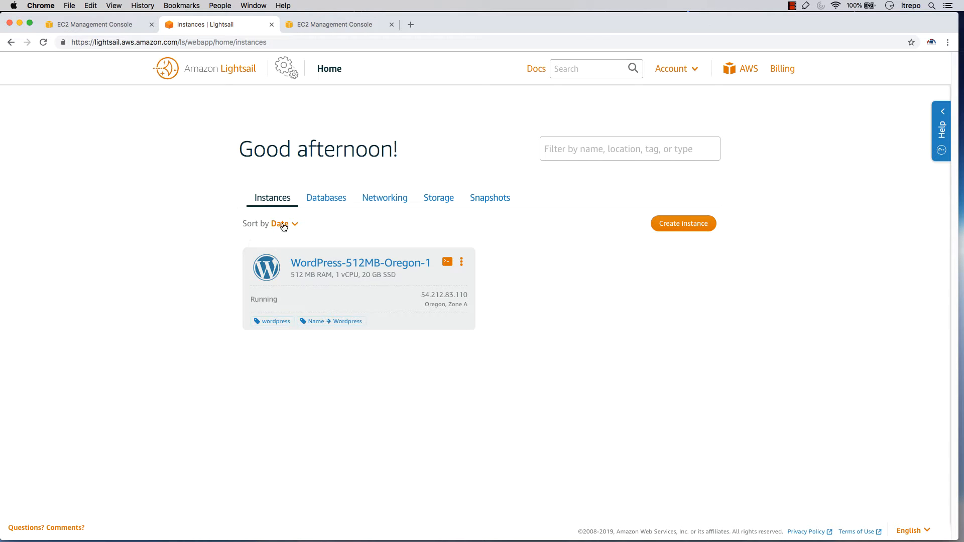
click(327, 199)
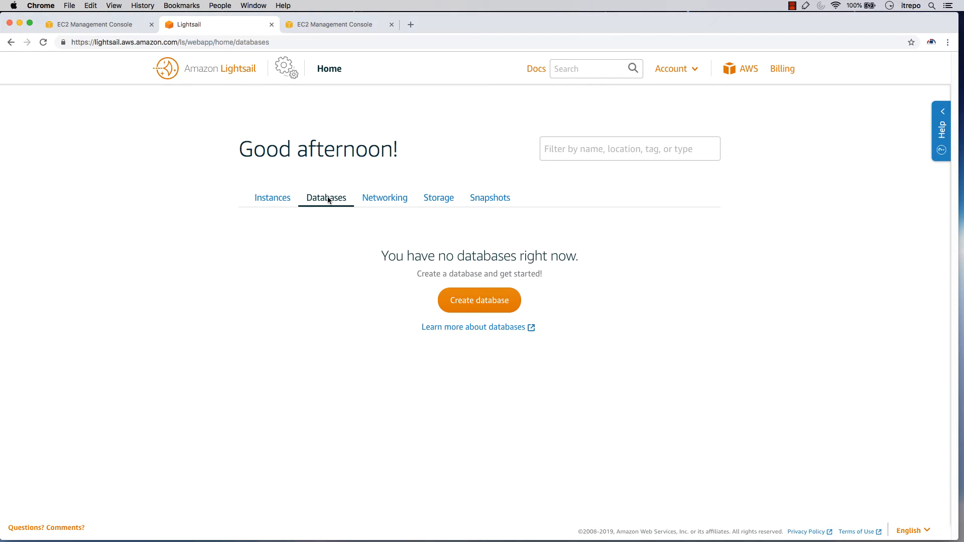
click(273, 198)
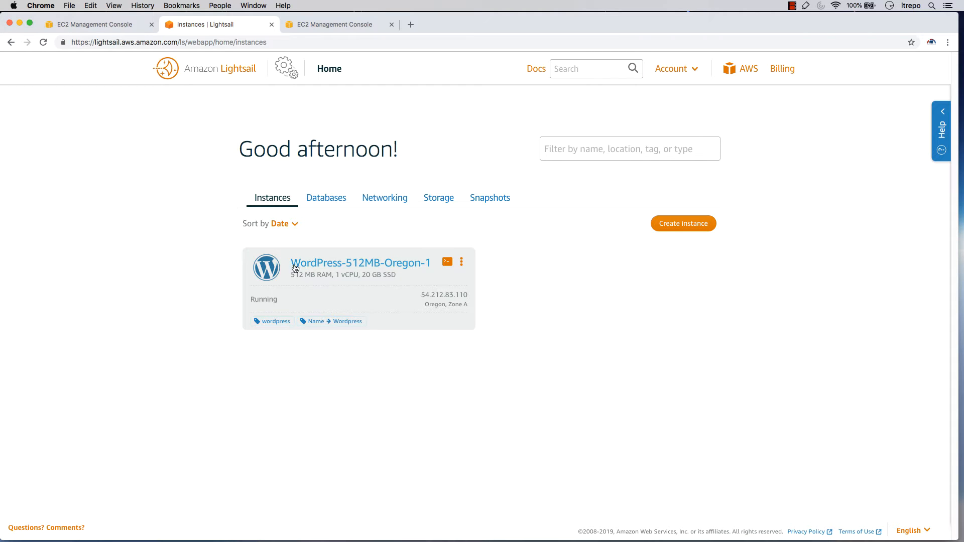
click(333, 199)
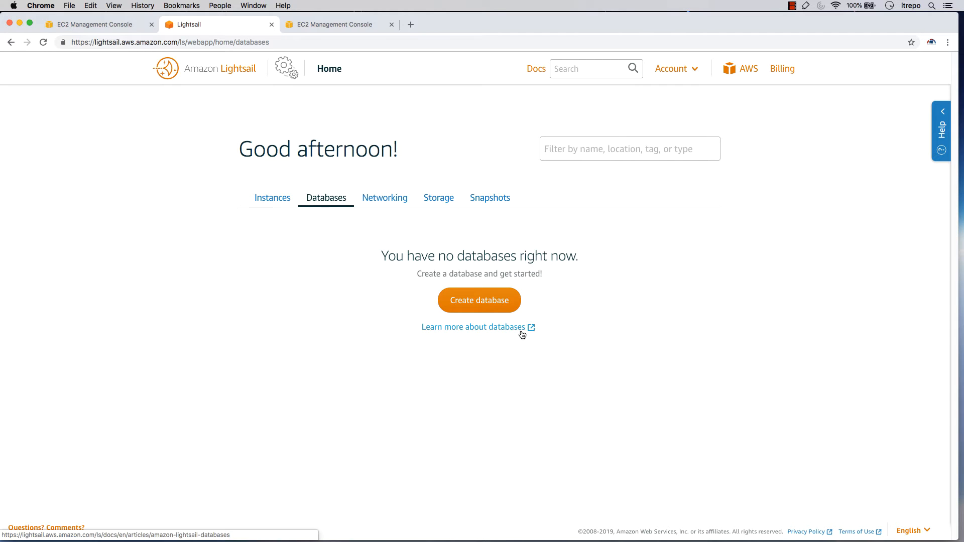
View the networking resources, open the static IP creation form and list the instances it can be attached to
click(392, 200)
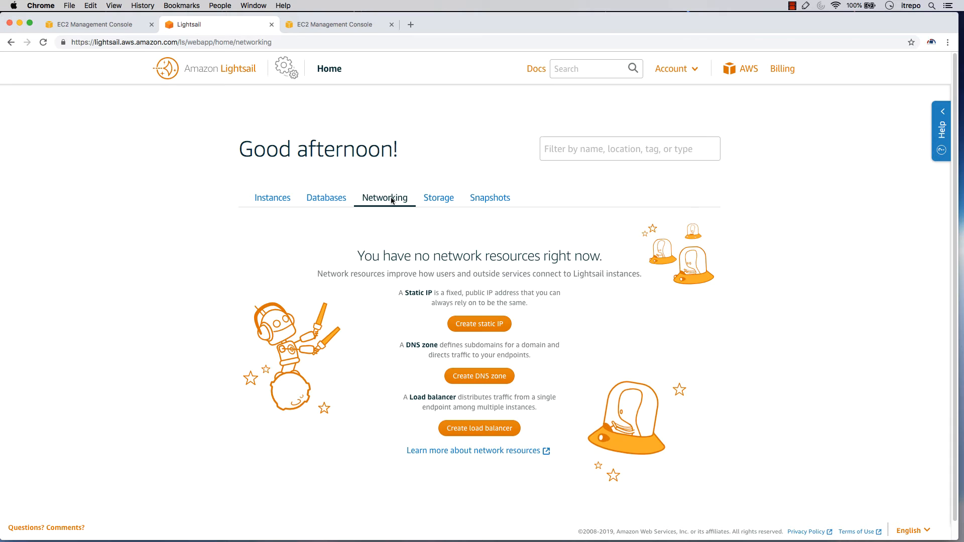
scroll(378, 226, down, 1)
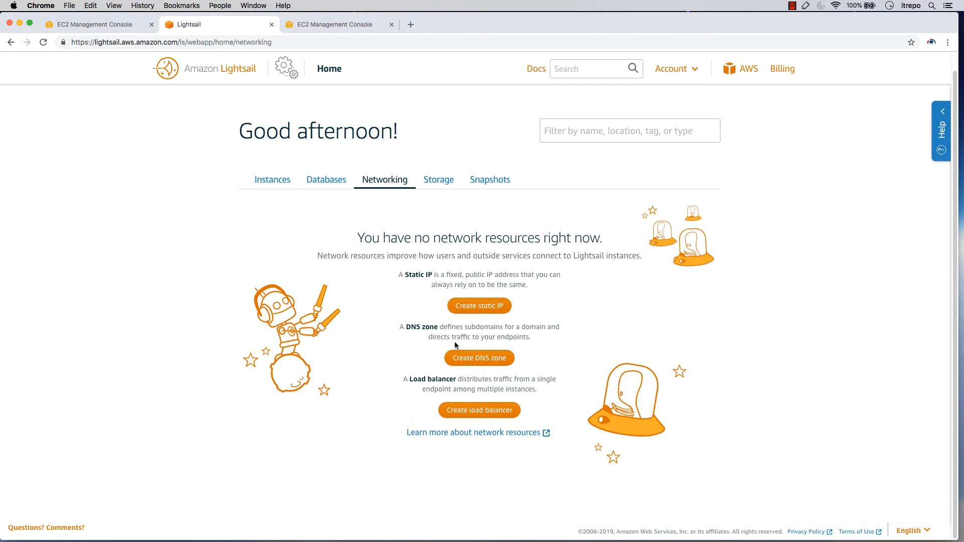
click(474, 309)
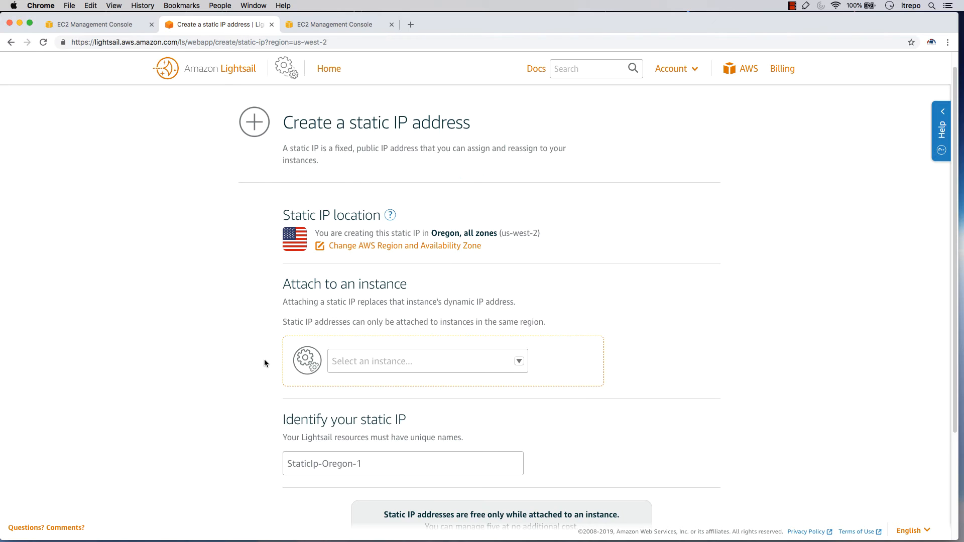
scroll(262, 359, down, 2)
scroll(261, 363, down, 3)
click(521, 258)
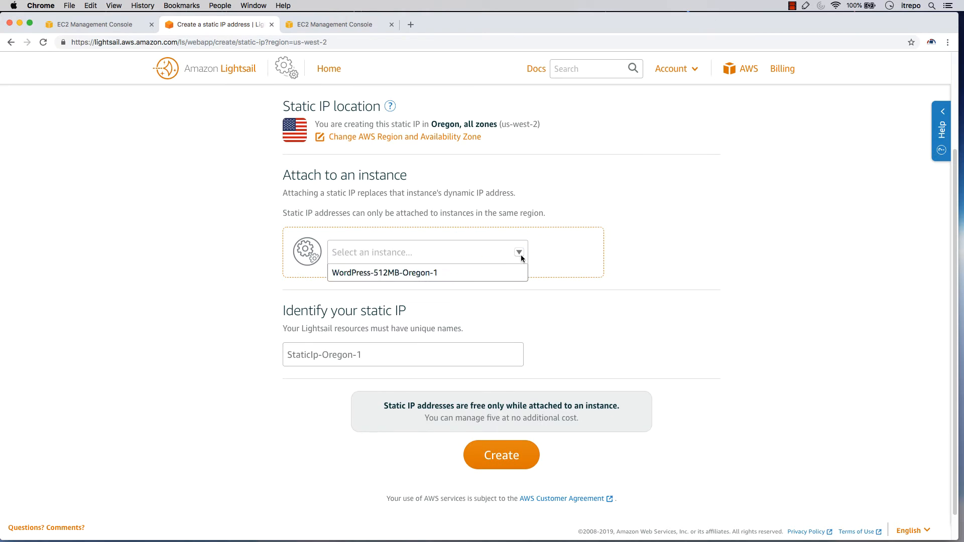
Examine the static IP's name and highlight the note about managing five at no additional cost
click(486, 358)
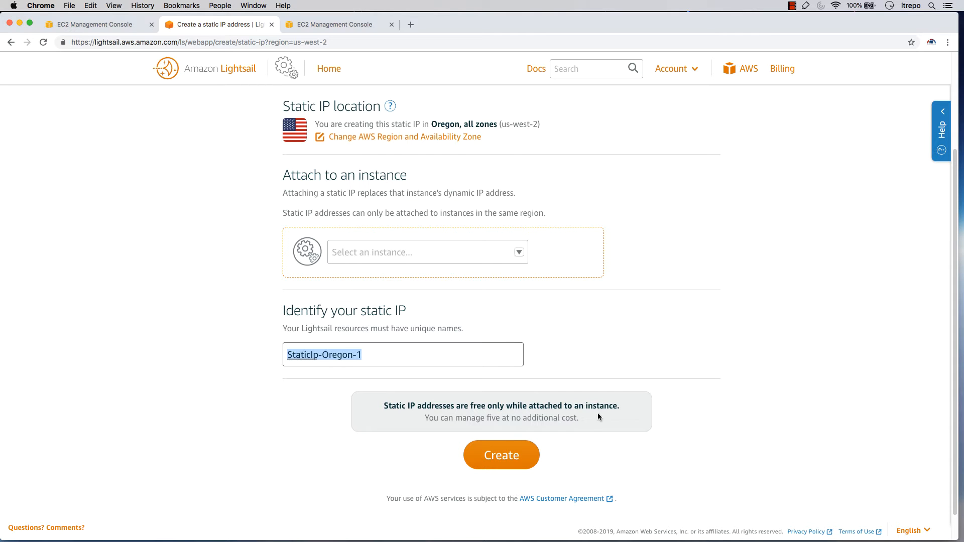
drag(462, 417, 574, 421)
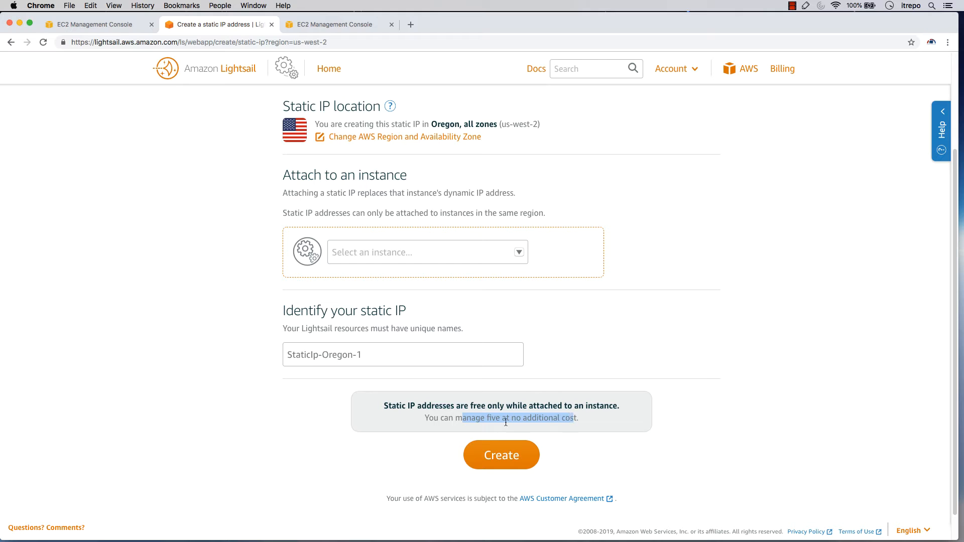
click(429, 439)
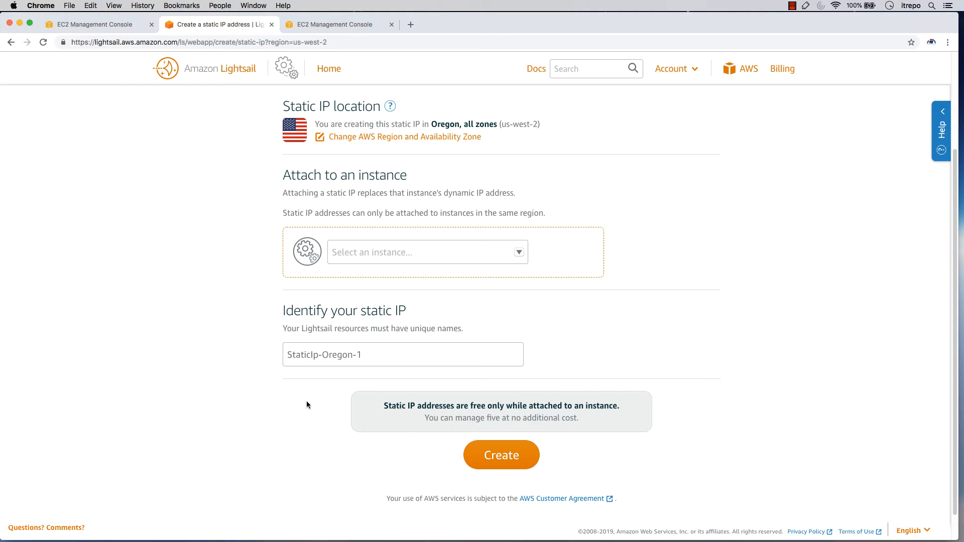
scroll(306, 404, up, 3)
scroll(307, 405, down, 5)
scroll(301, 395, up, 5)
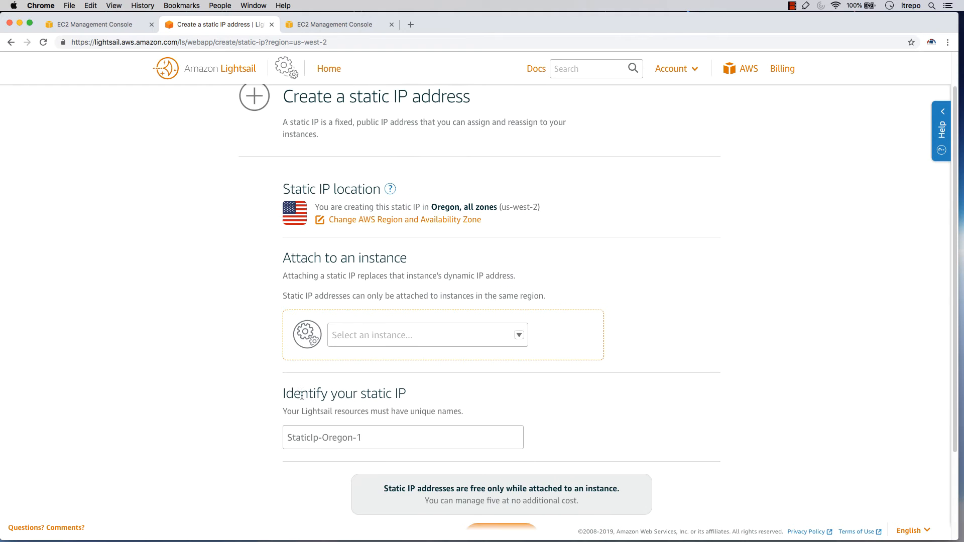
scroll(301, 395, up, 2)
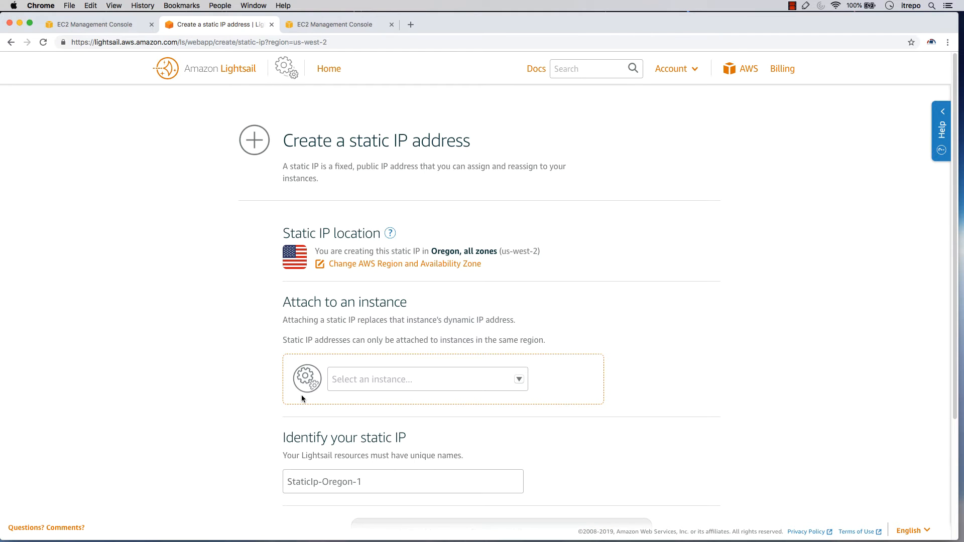
Leave the static IP form, open the additional storage disk form from the storage resources, and review its size, name and tagging options
click(326, 71)
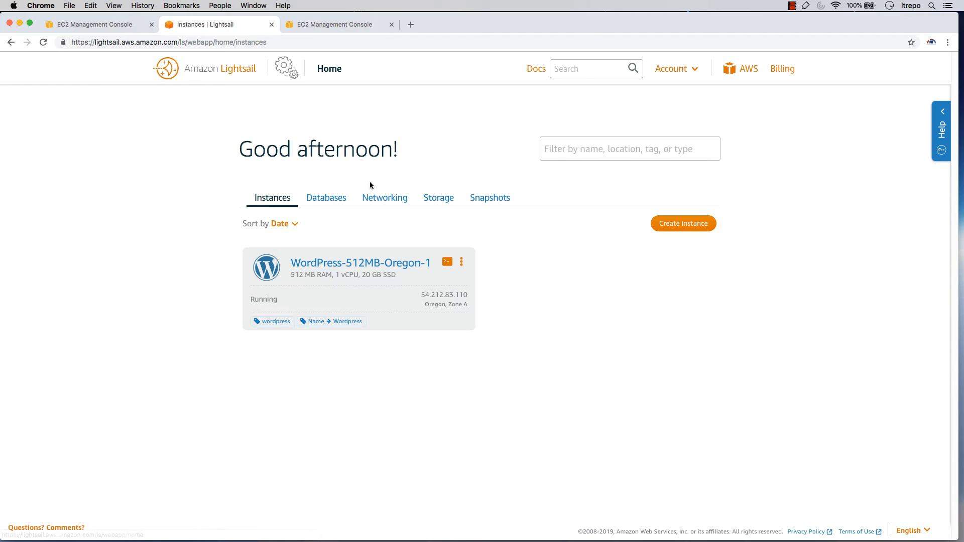
click(444, 198)
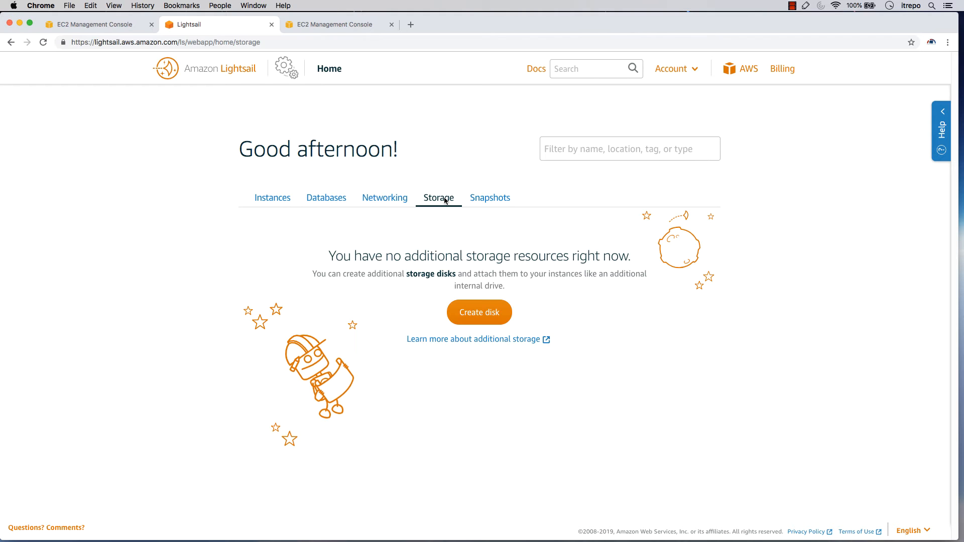
click(477, 319)
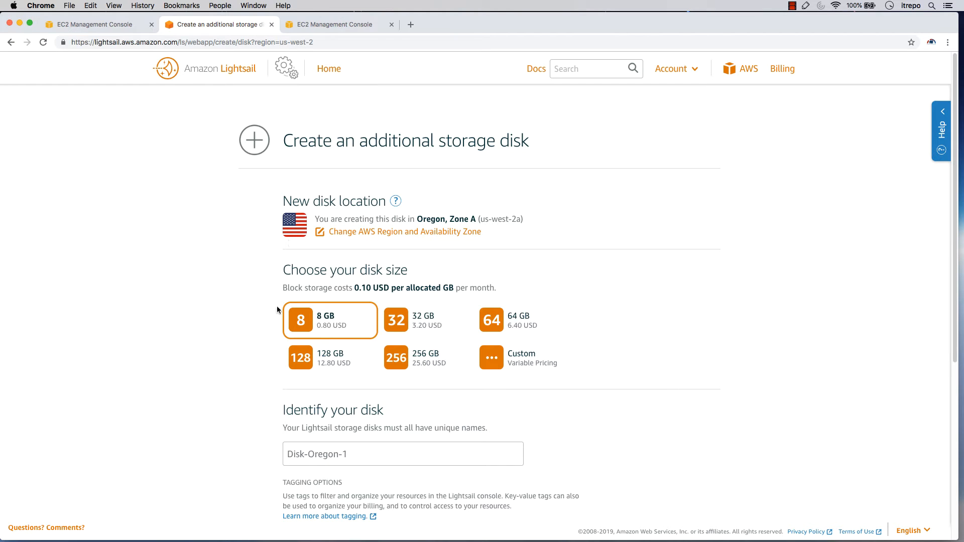
scroll(255, 316, down, 5)
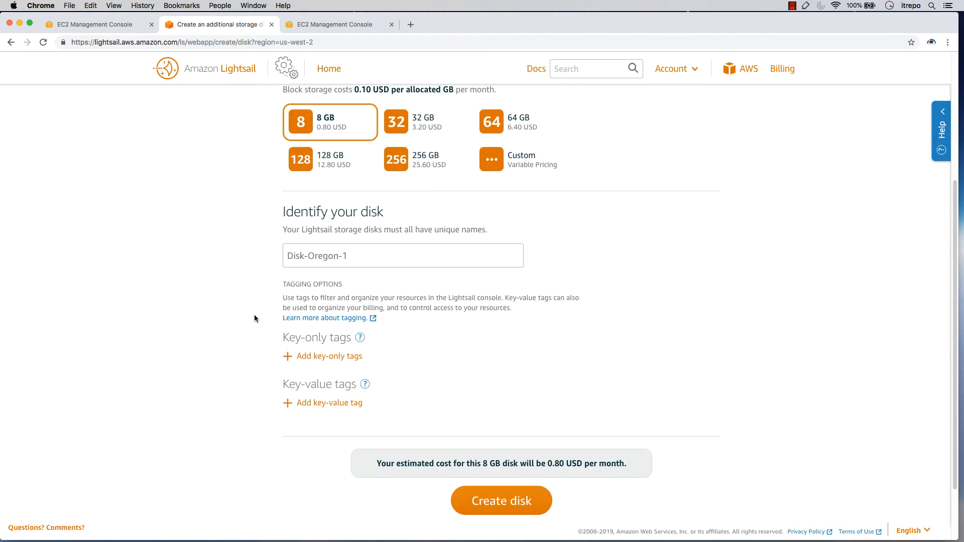
scroll(254, 318, up, 5)
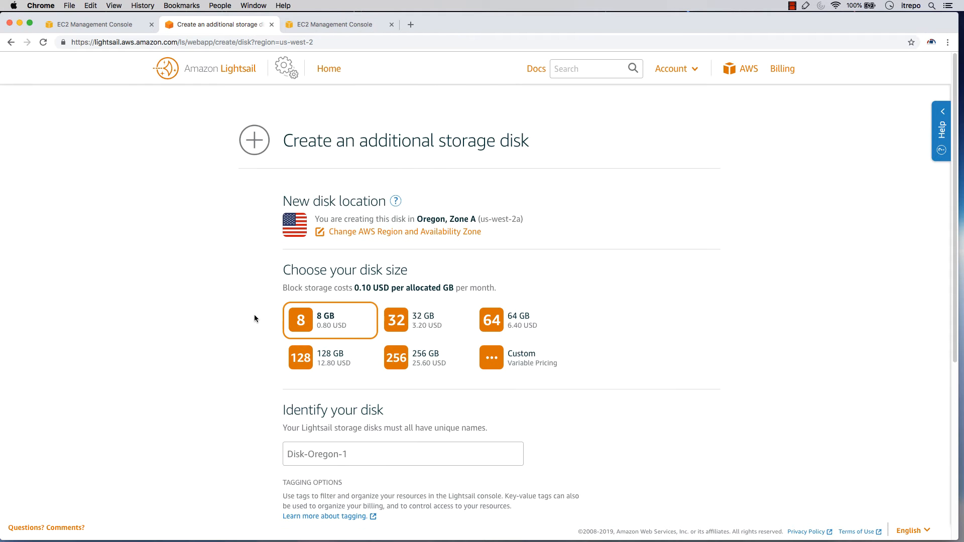
Leave the disk form, view the snapshots section and return to the Lightsail instances list
click(324, 70)
click(483, 198)
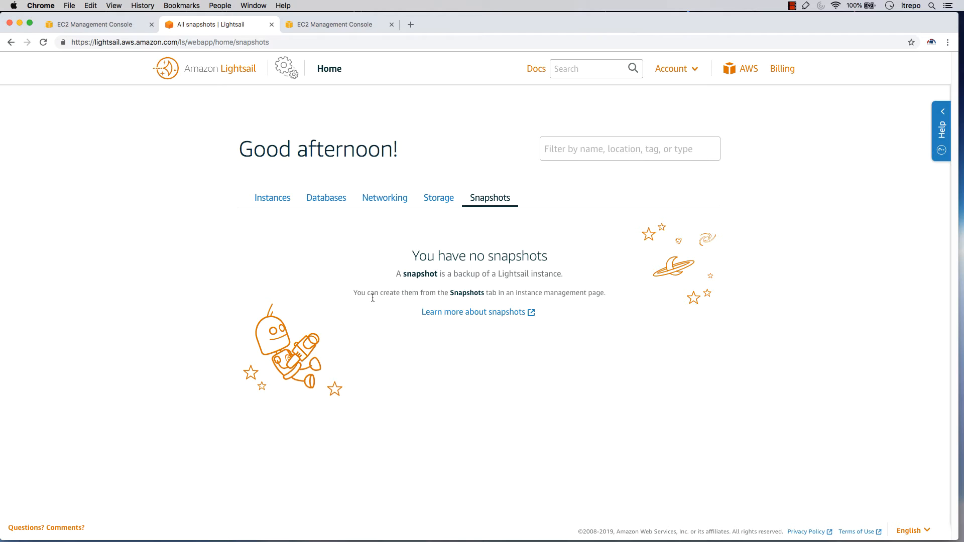
click(283, 201)
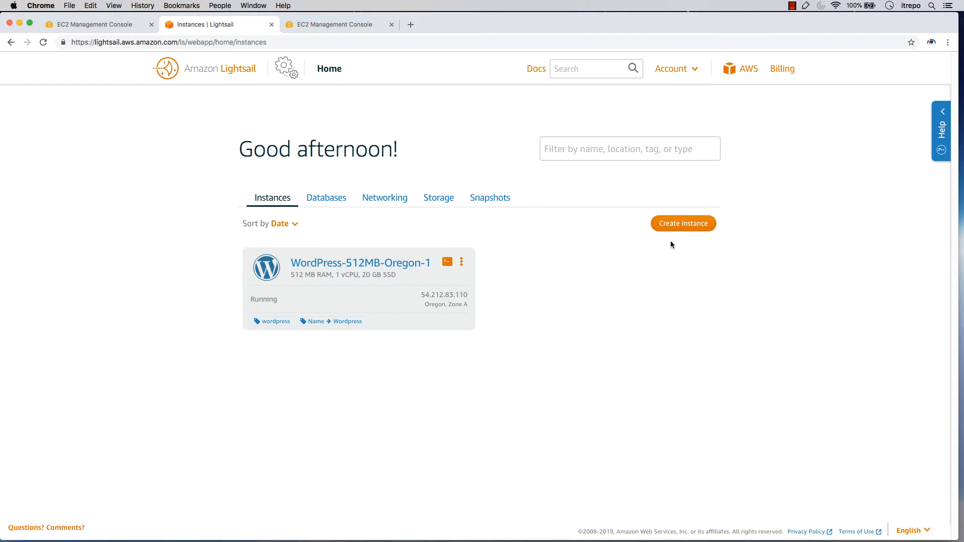
Open the instance creation form, review its platform and blueprint options, and return to the instances list without creating anything
click(685, 224)
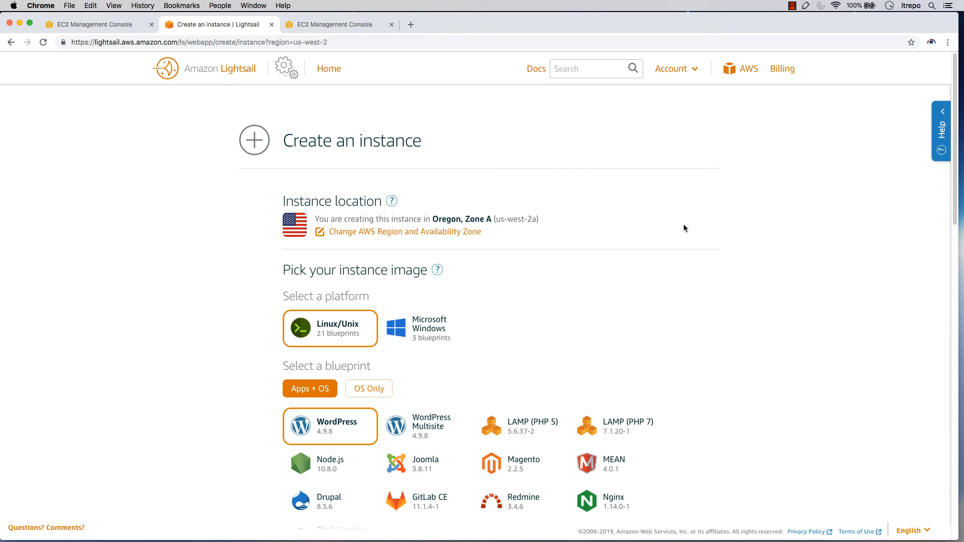
scroll(529, 322, down, 10)
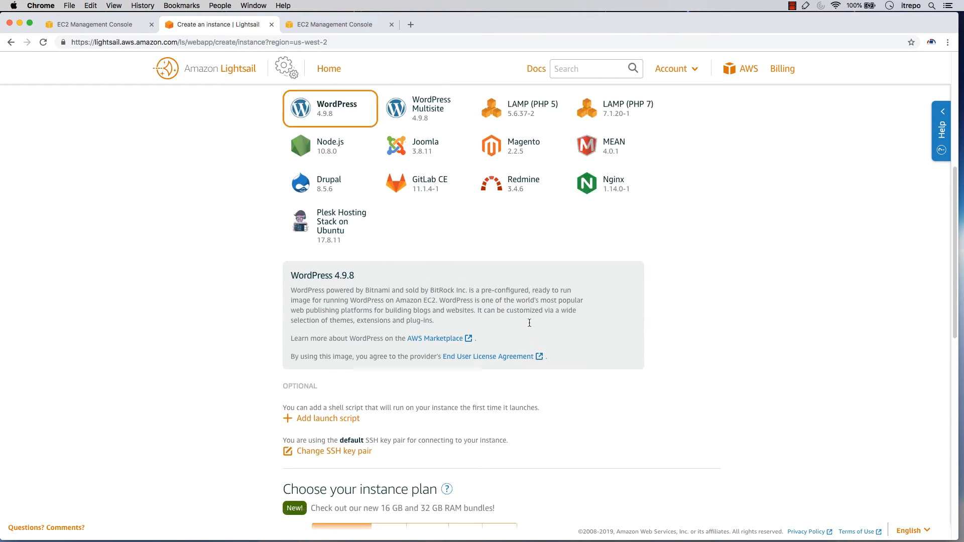
scroll(530, 326, down, 3)
scroll(529, 325, up, 15)
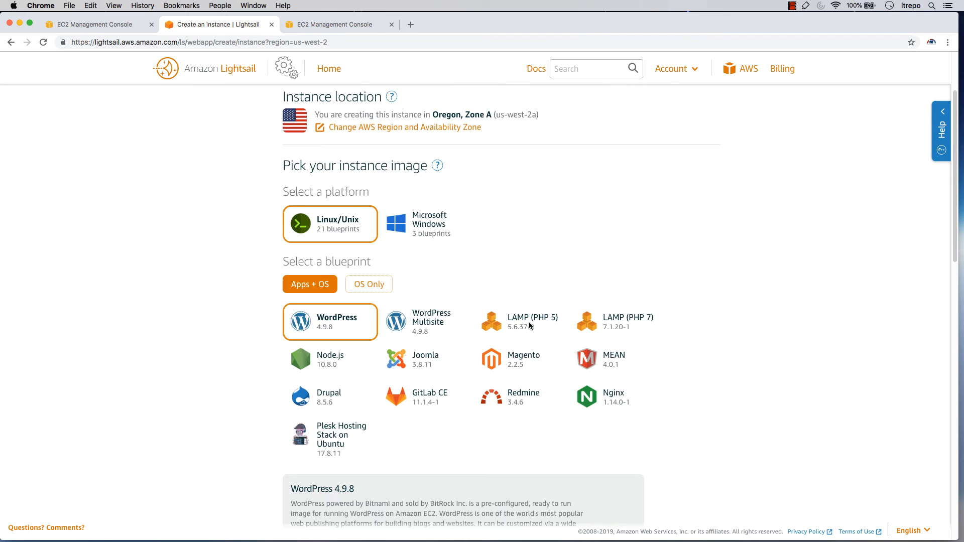
click(329, 69)
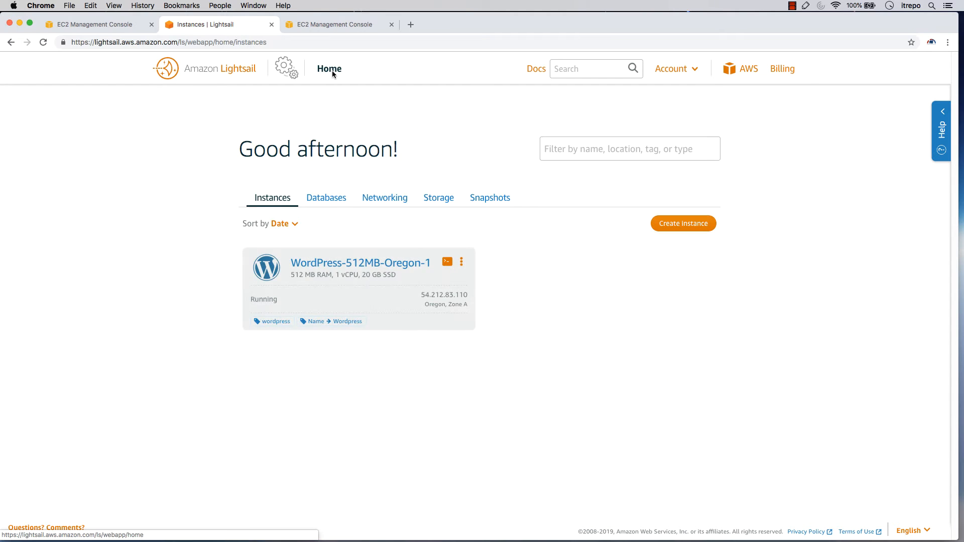
Open the WordPress-512MB-Oregon-1 instance and examine its connection options, public IP and user name
click(328, 265)
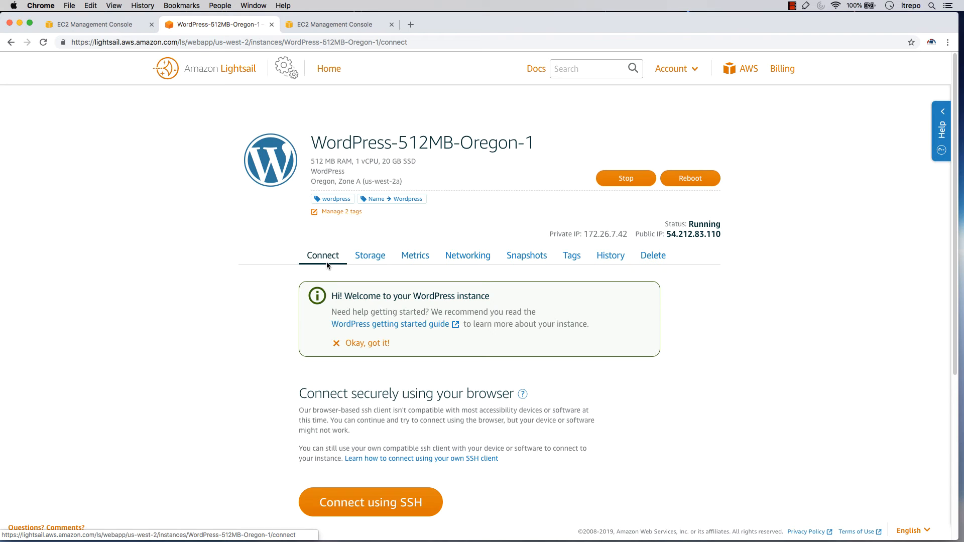
scroll(237, 291, down, 1)
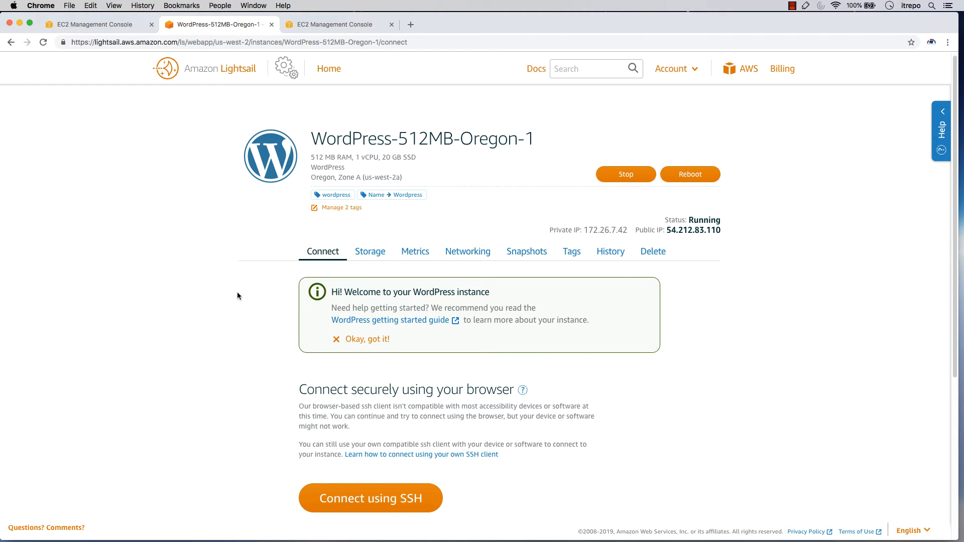
scroll(238, 295, down, 5)
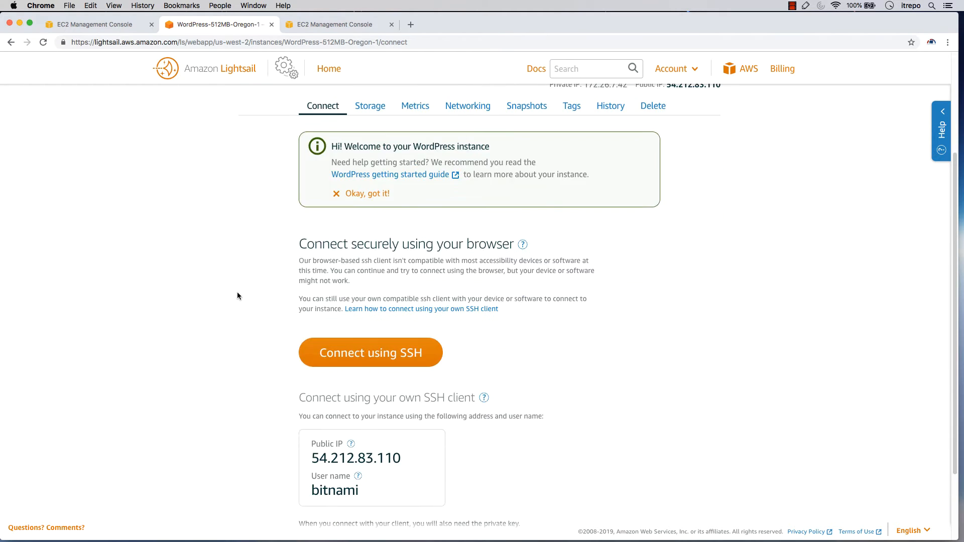
scroll(237, 296, down, 3)
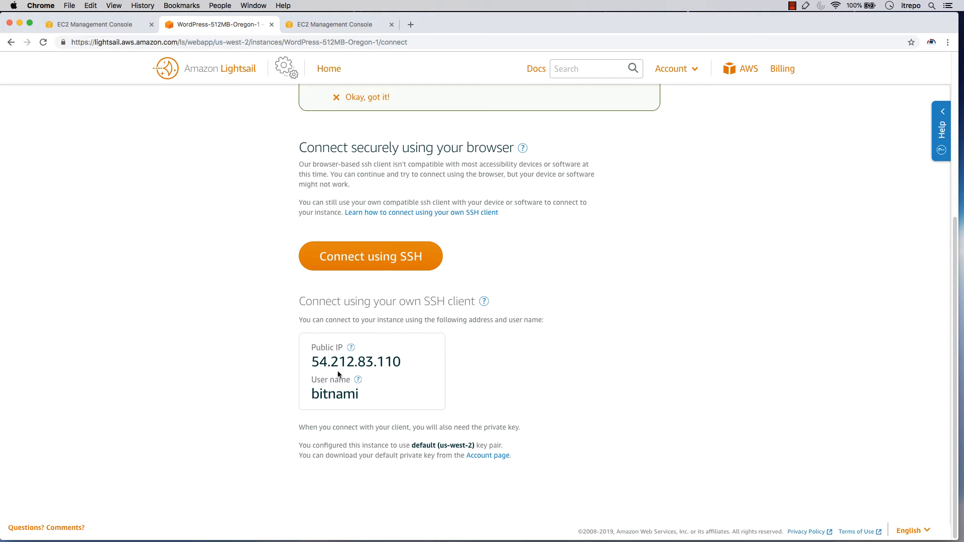
scroll(338, 371, up, 2)
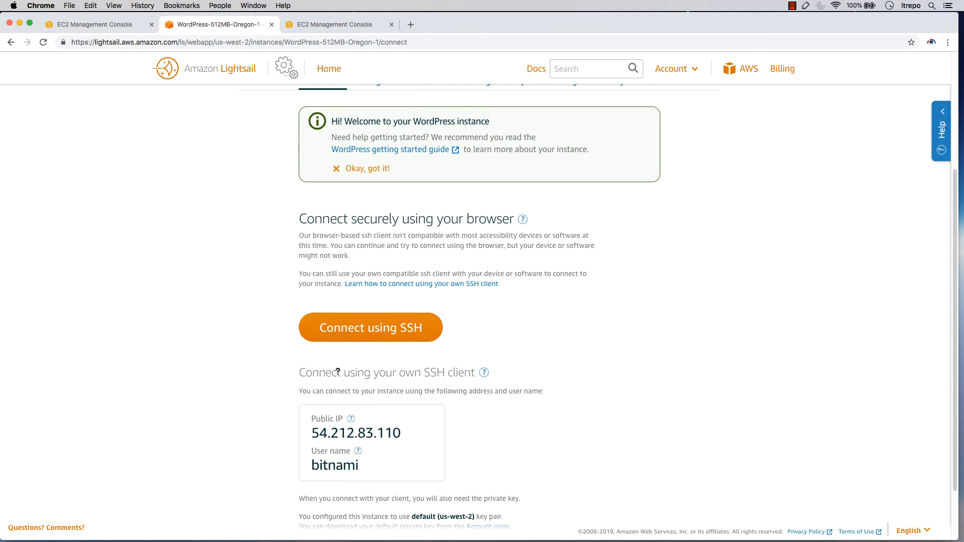
Open a browser-based SSH session to the instance, look over its terminal, and close the session window
click(375, 337)
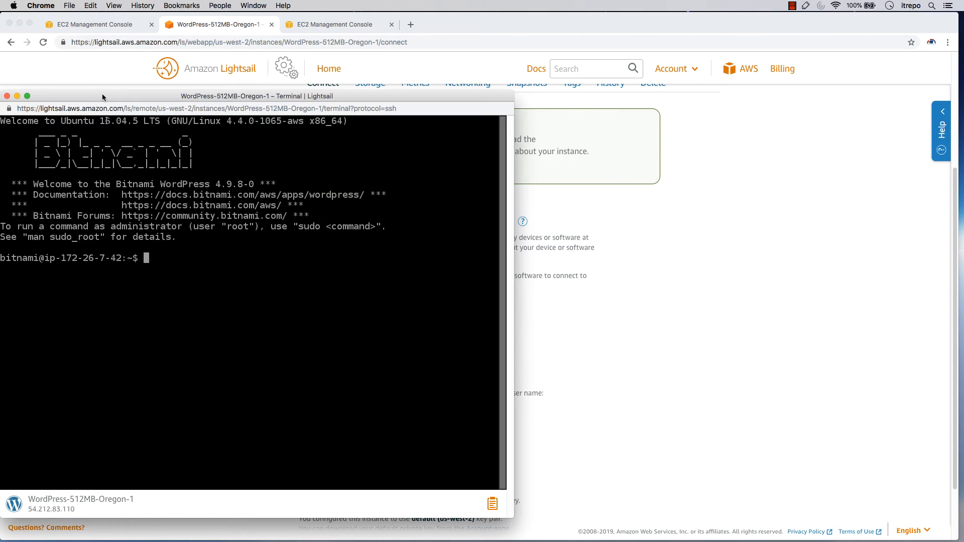
drag(102, 97, 194, 69)
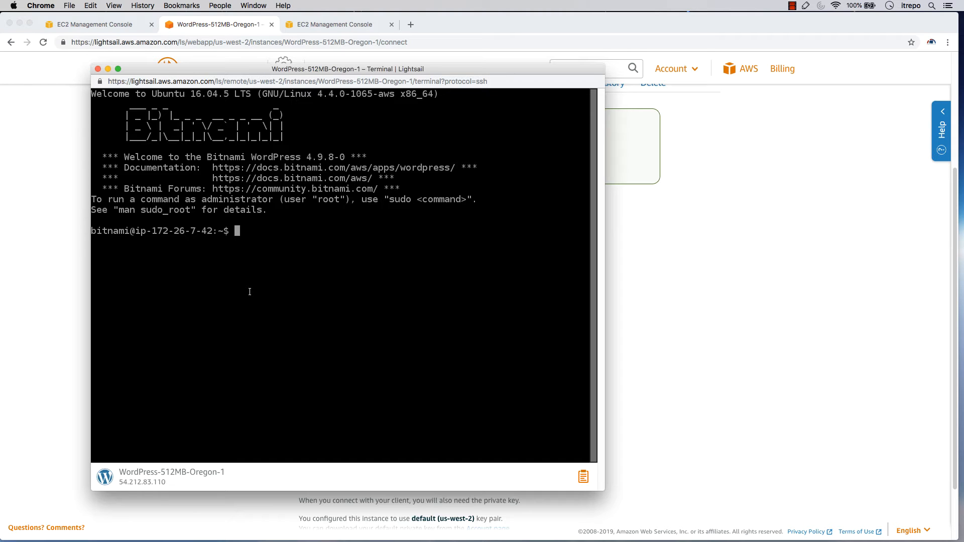
click(291, 258)
click(98, 68)
Open the WordPress site at the instance's public IP in a new tab and look through its home page
drag(404, 436, 314, 436)
right_click(314, 436)
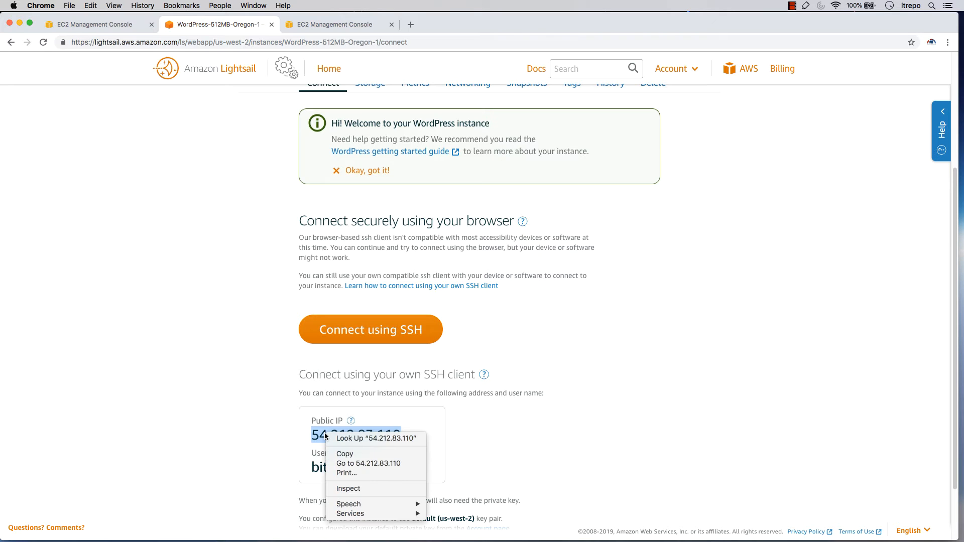
click(387, 466)
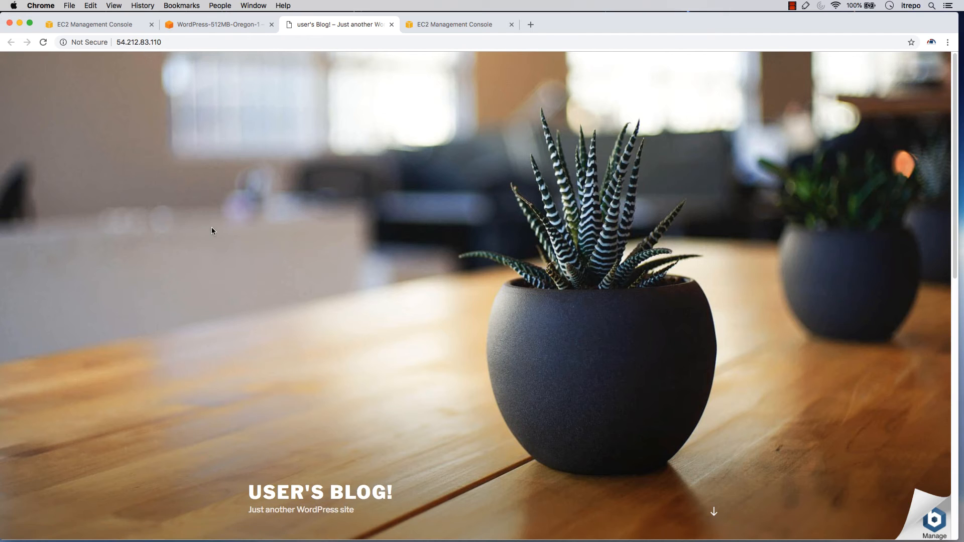
scroll(212, 229, down, 10)
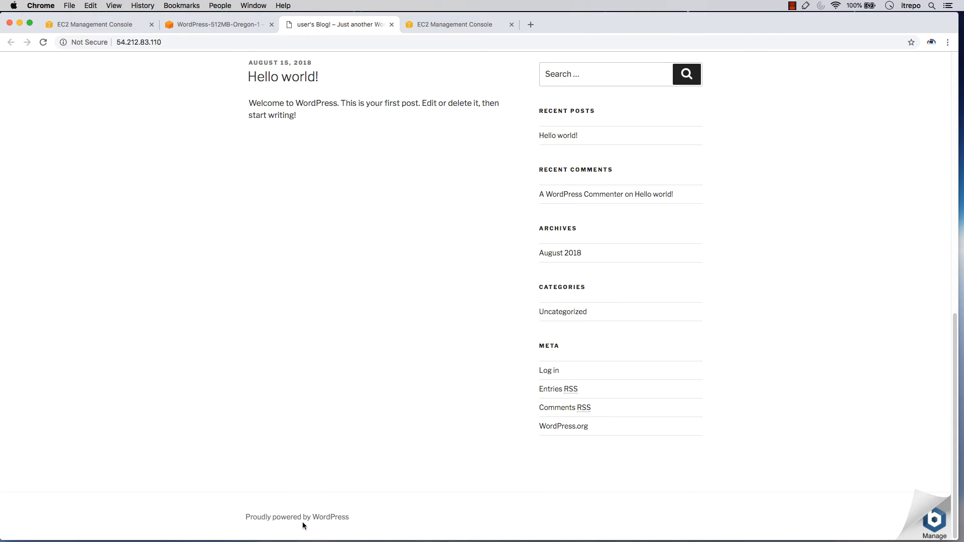
scroll(280, 371, up, 10)
scroll(278, 370, down, 10)
scroll(276, 357, up, 10)
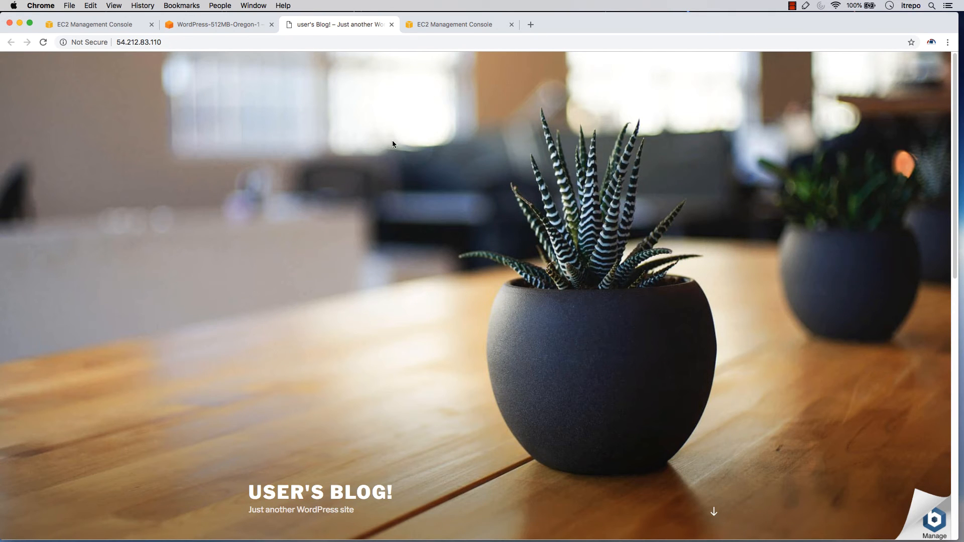
Close the blog tab and the second EC2 Management Console tab, returning to the instance's connection page
middle_click(411, 29)
middle_click(363, 23)
scroll(301, 368, down, 2)
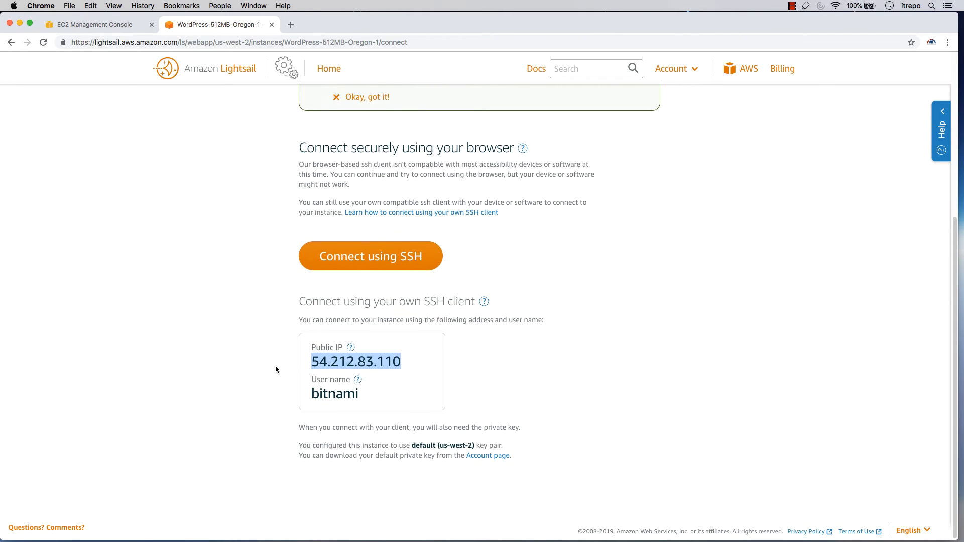
scroll(276, 368, up, 5)
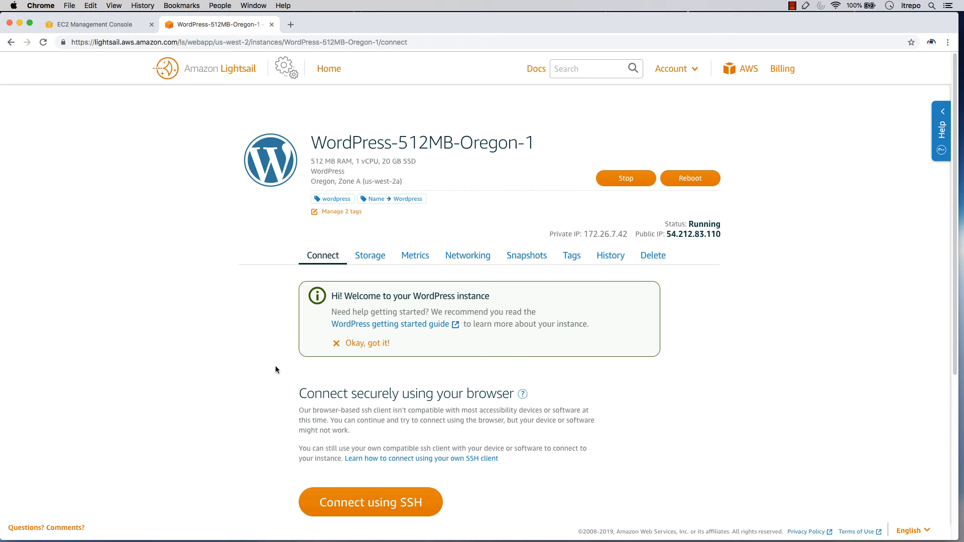
Open the WordPress getting started guide and highlight its instructions for retrieving the default application password over SSH
click(400, 326)
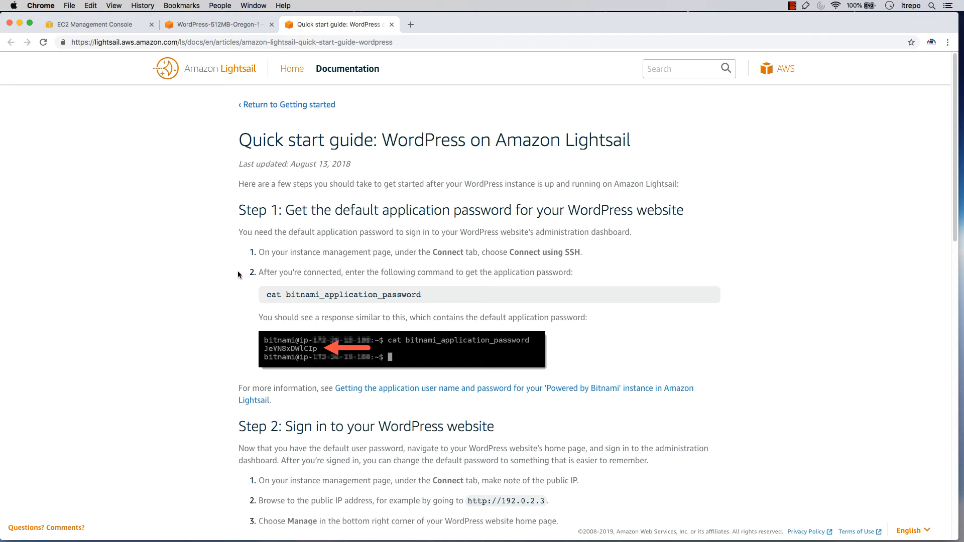
drag(286, 211, 664, 212)
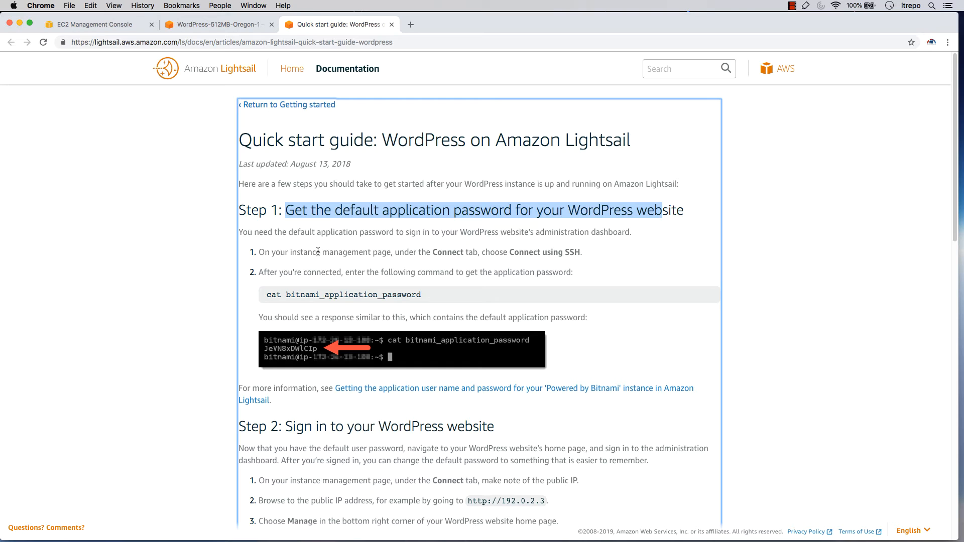
click(280, 269)
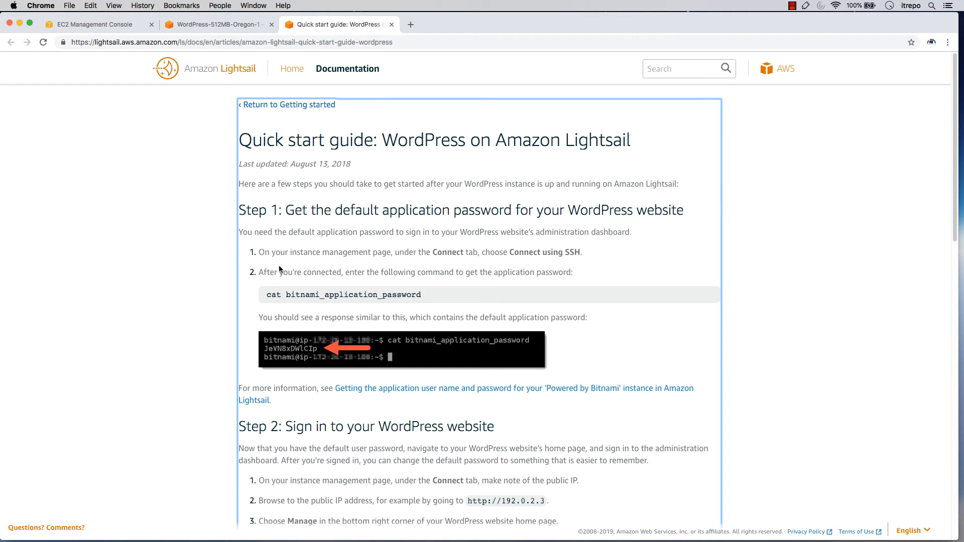
drag(509, 253, 584, 253)
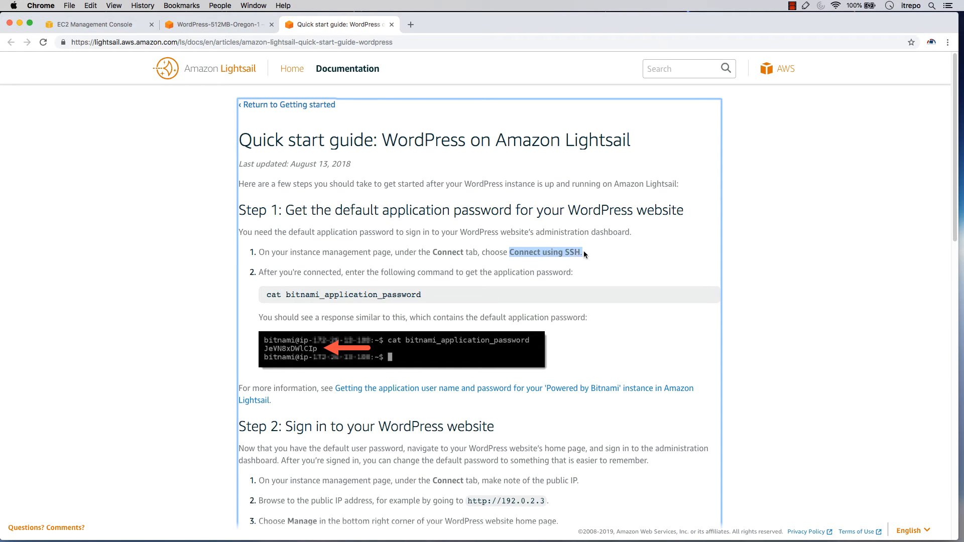
triple_click(365, 294)
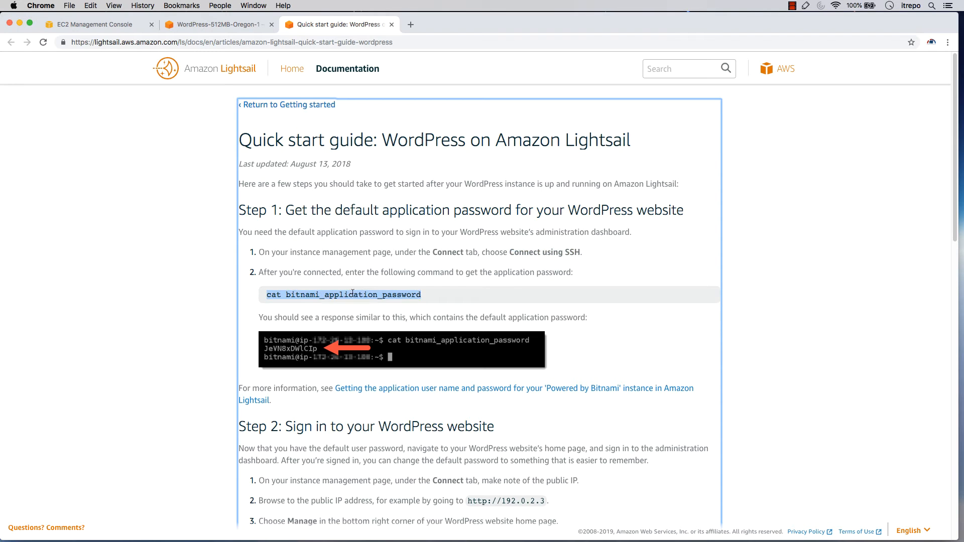
click(288, 296)
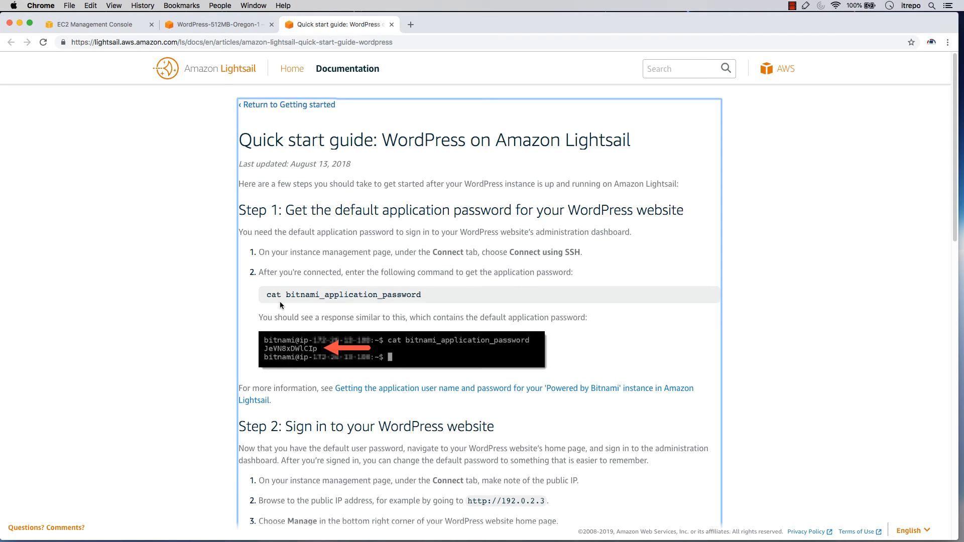
Return to the instance's connection page and start a browser-based SSH session
click(181, 29)
scroll(261, 282, down, 2)
click(340, 337)
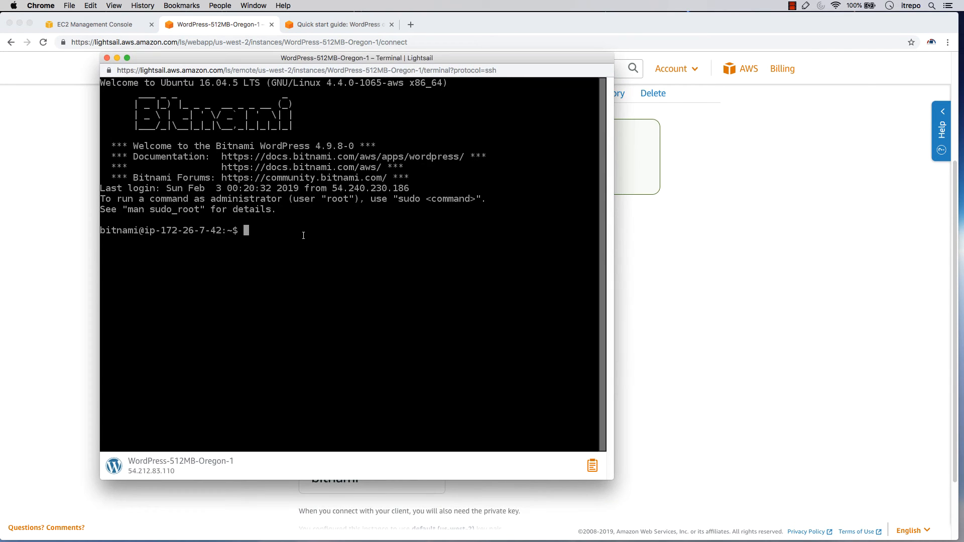
Run cat bitnami_application_password in the terminal, select the application password for copying, and paste it at the prompt
text(cat bitnami_)
key(Tab)
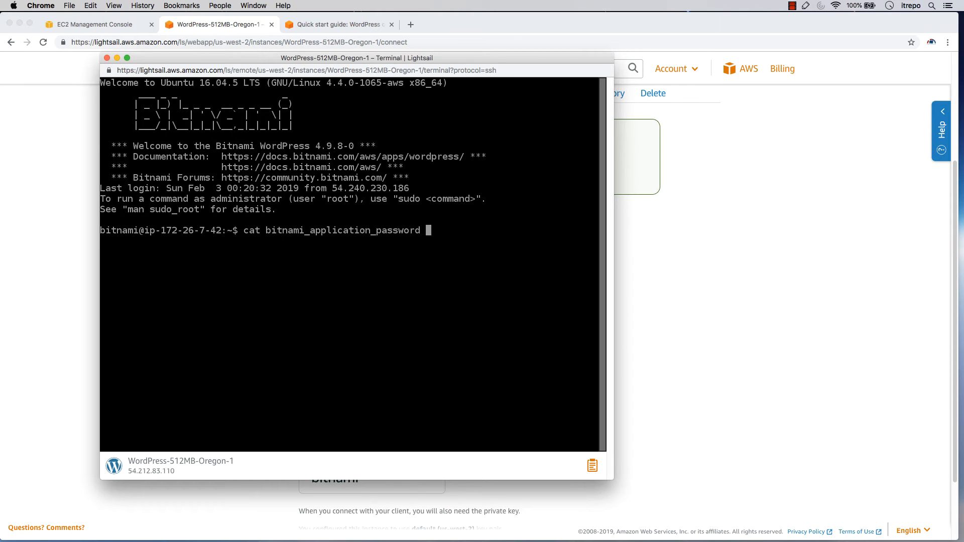
key(Return)
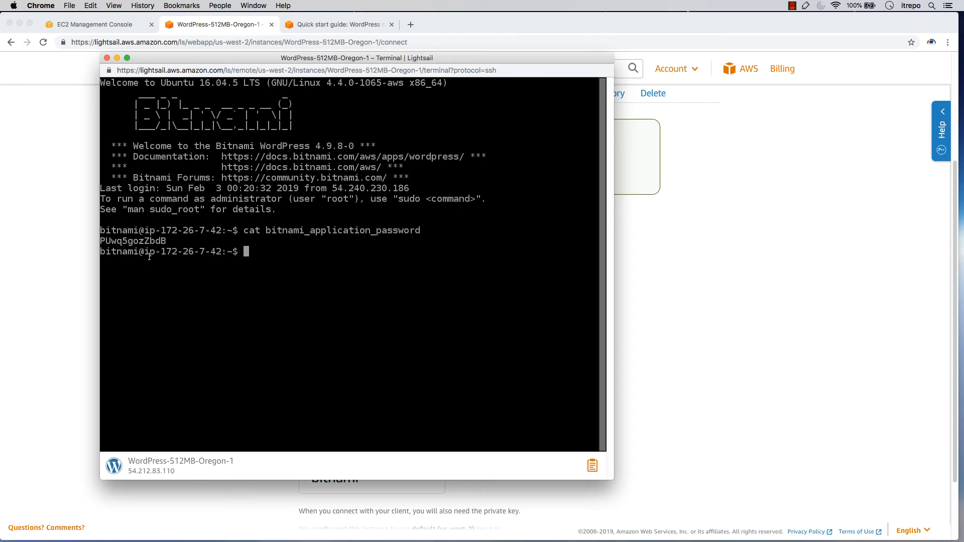
drag(166, 241, 104, 240)
key(super+v)
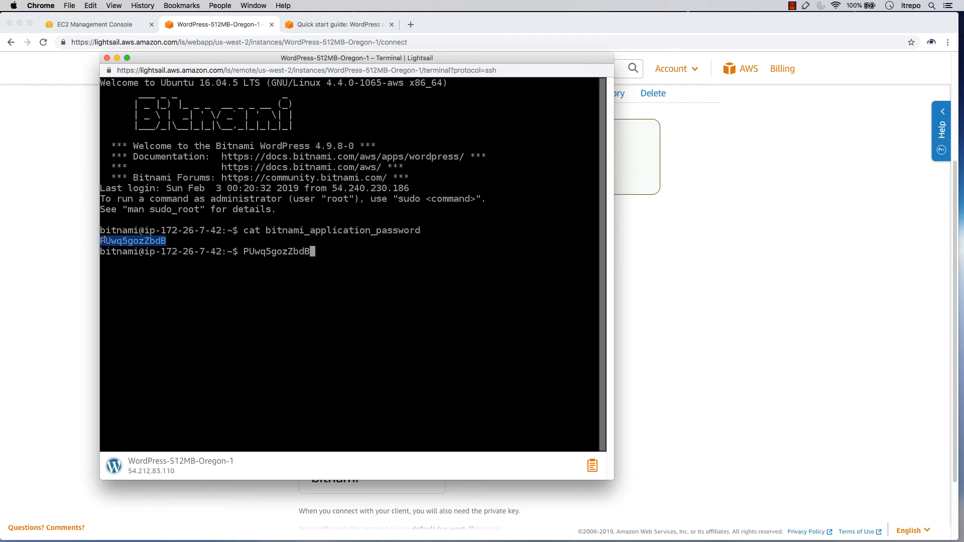
Open the site at the instance's public IP in a new tab and go to its /wp-admin address
click(362, 26)
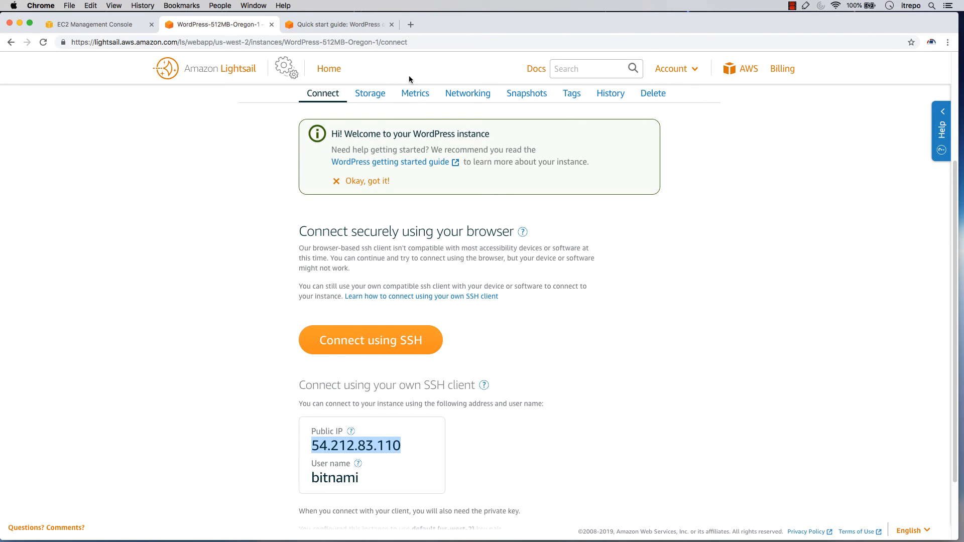
right_click(358, 445)
click(384, 475)
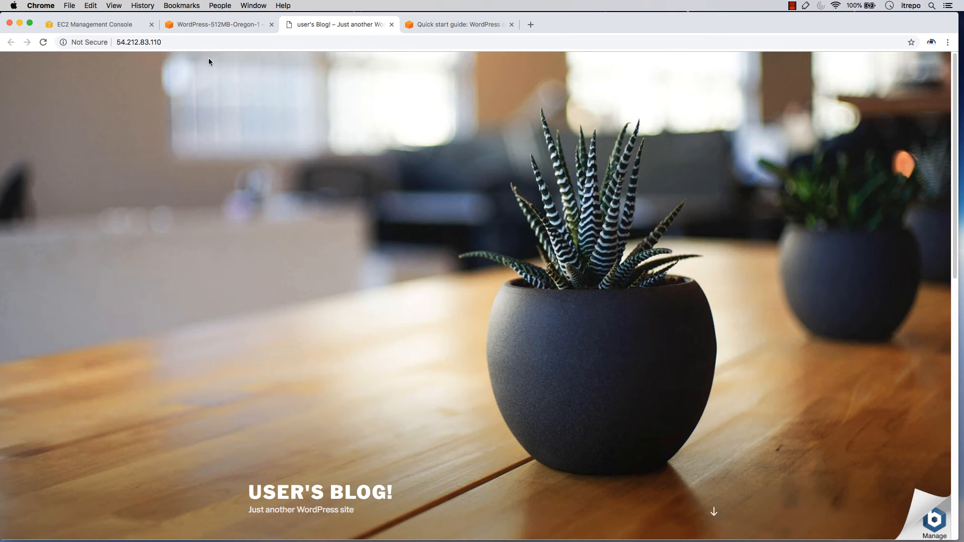
click(208, 43)
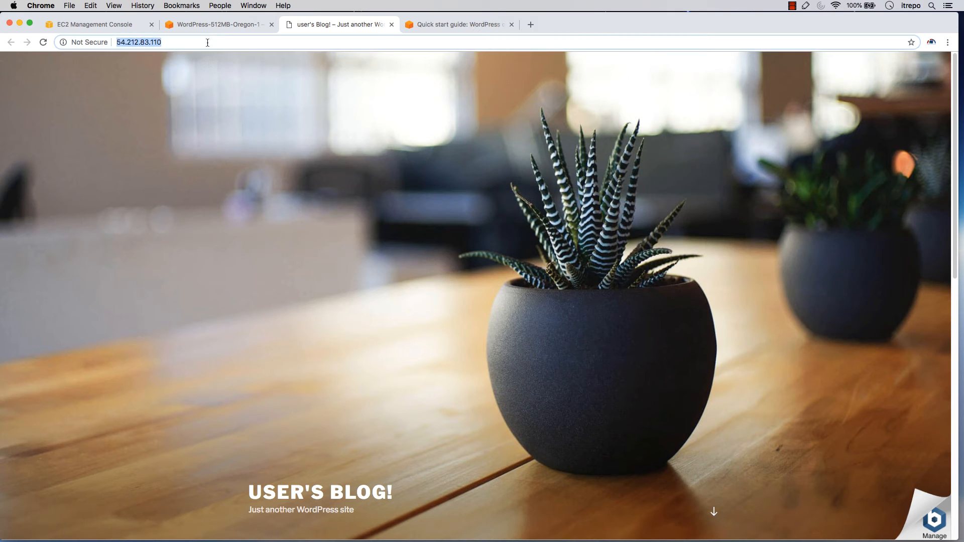
click(208, 43)
text(/wp-admin)
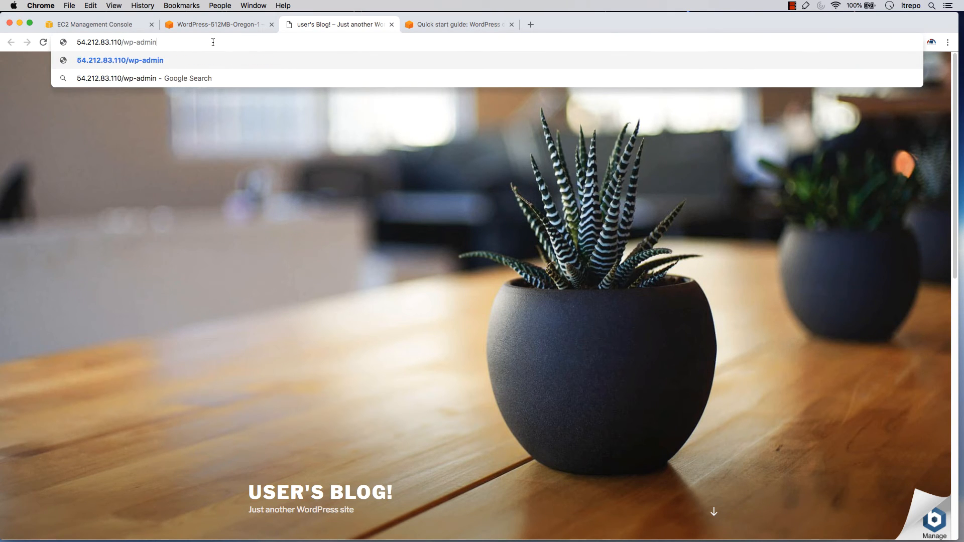
key(Return)
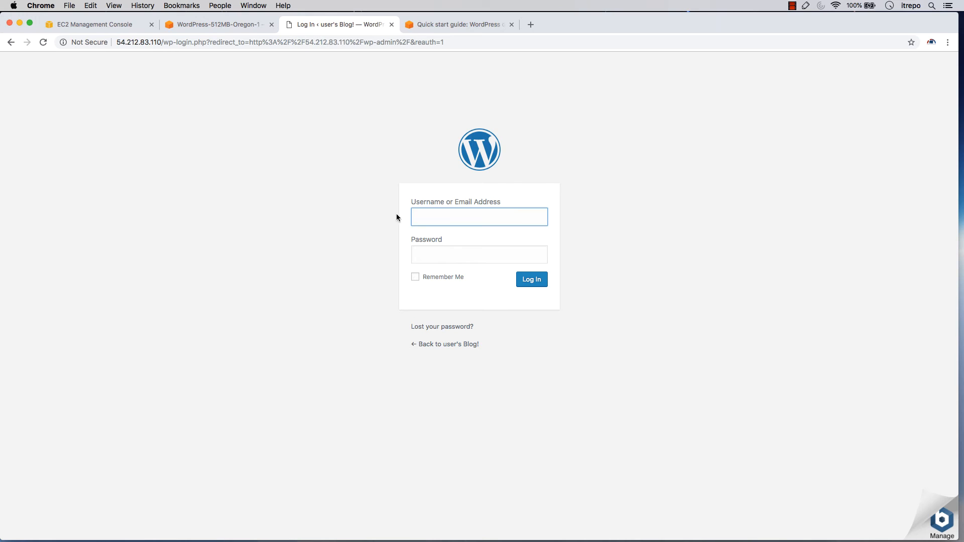
Log in to WordPress with the username user and the copied application password
text(user)
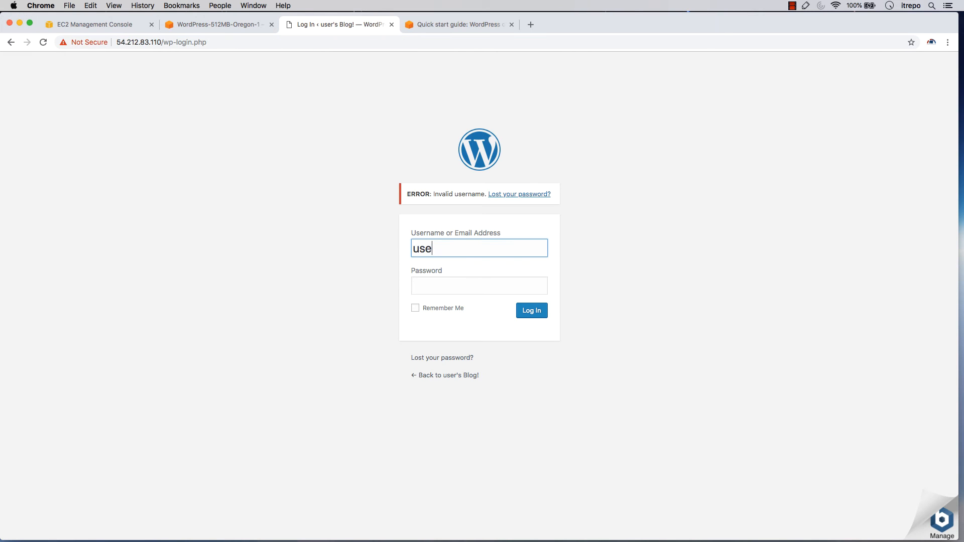
key(Tab)
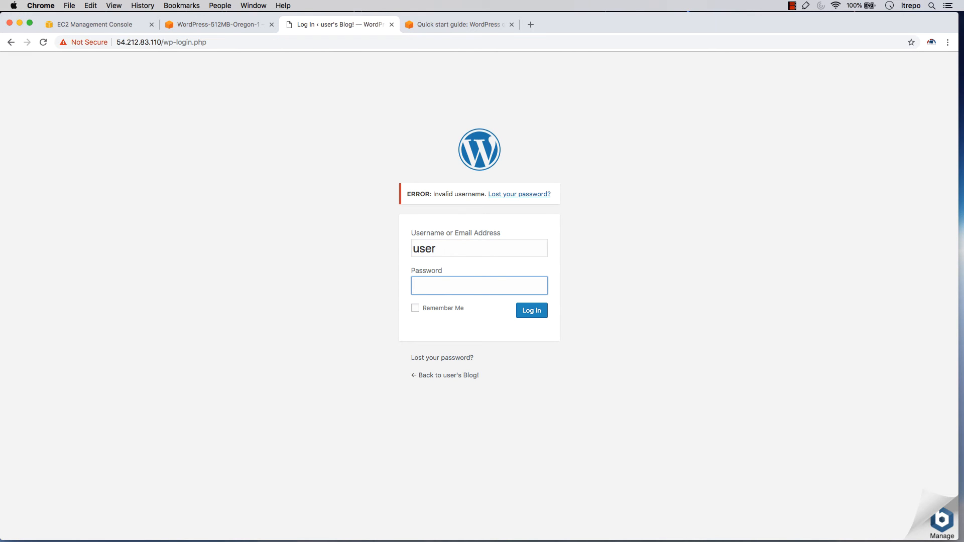
key(super+v)
click(537, 316)
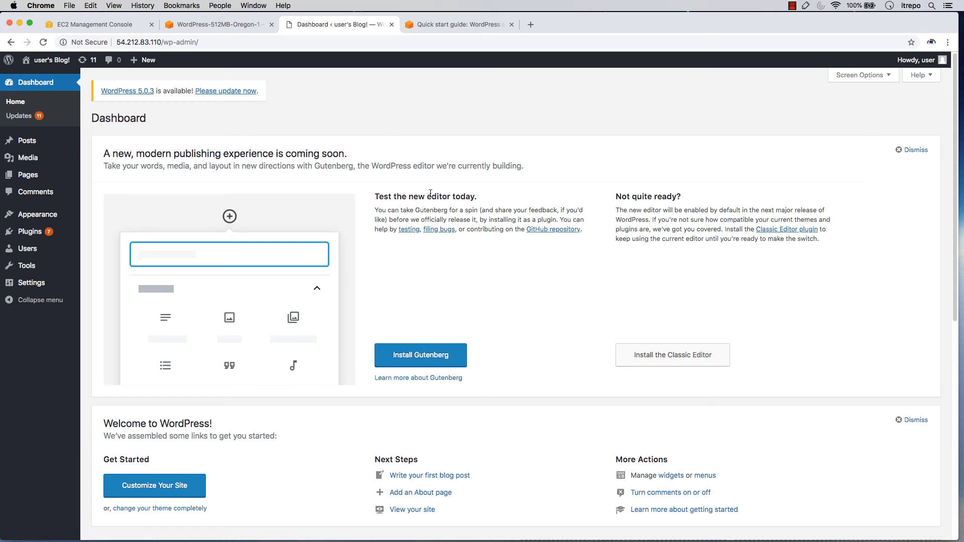
Review the WordPress quick start guide's steps on the application password, website sign-in, static IP and domain mapping
click(460, 24)
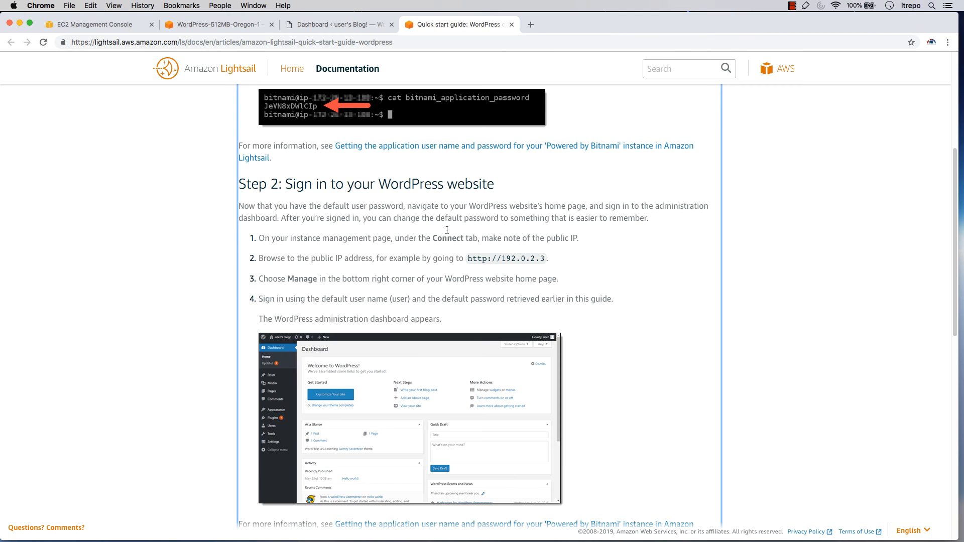
scroll(448, 246, down, 6)
scroll(448, 246, up, 10)
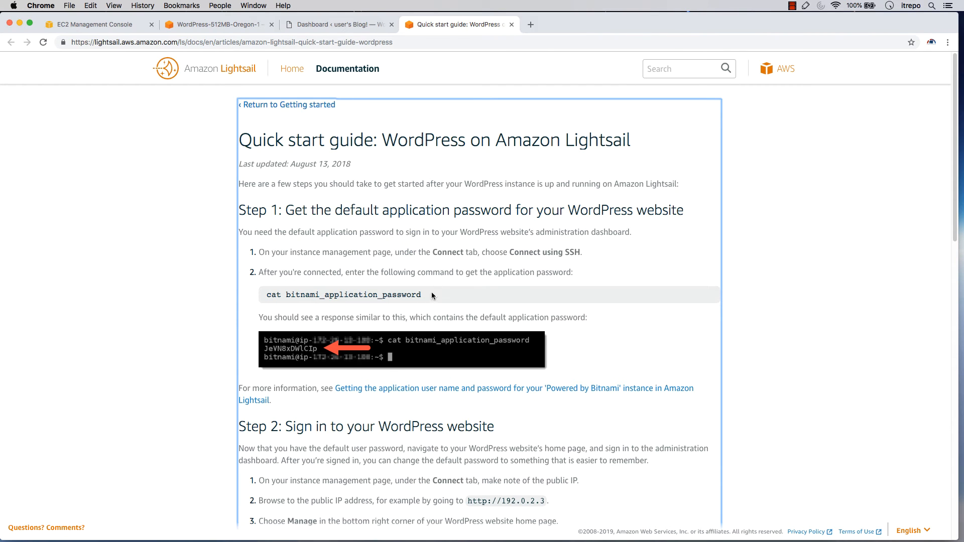
triple_click(284, 300)
scroll(376, 300, down, 5)
click(302, 330)
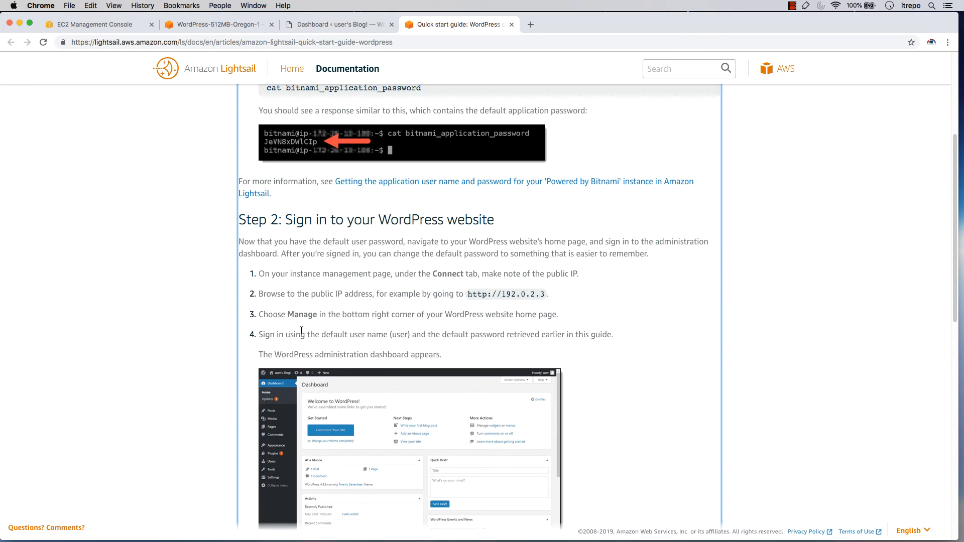
drag(391, 335, 413, 335)
scroll(386, 331, down, 7)
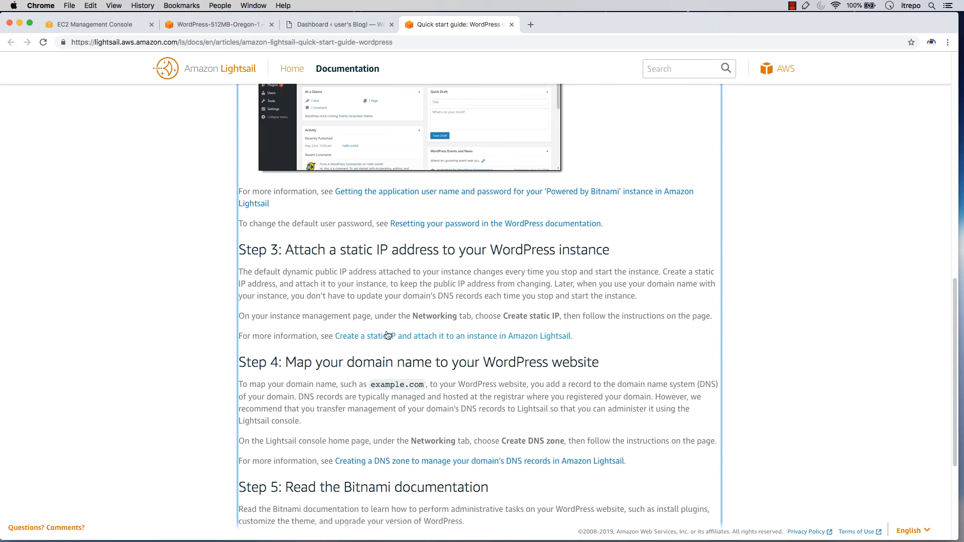
scroll(387, 335, down, 6)
scroll(341, 326, up, 15)
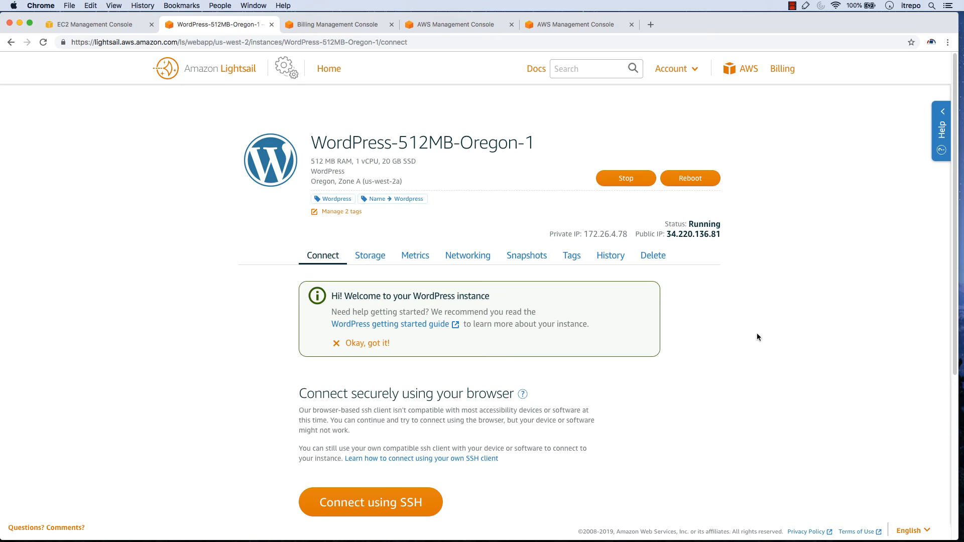
Go to the Lightsail home page, open the WordPress-512MB-Oregon-1 instance and look over its connection options
click(328, 69)
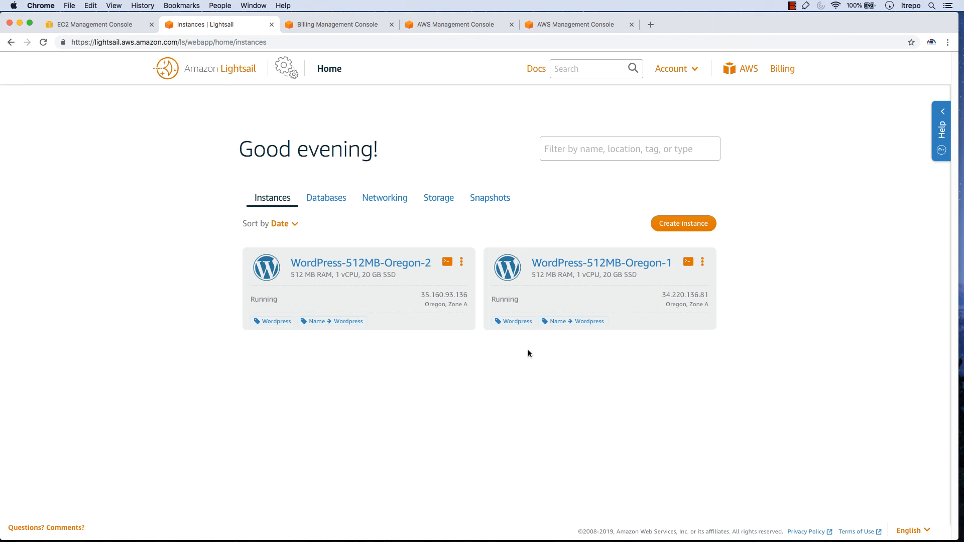
click(557, 265)
scroll(421, 348, down, 6)
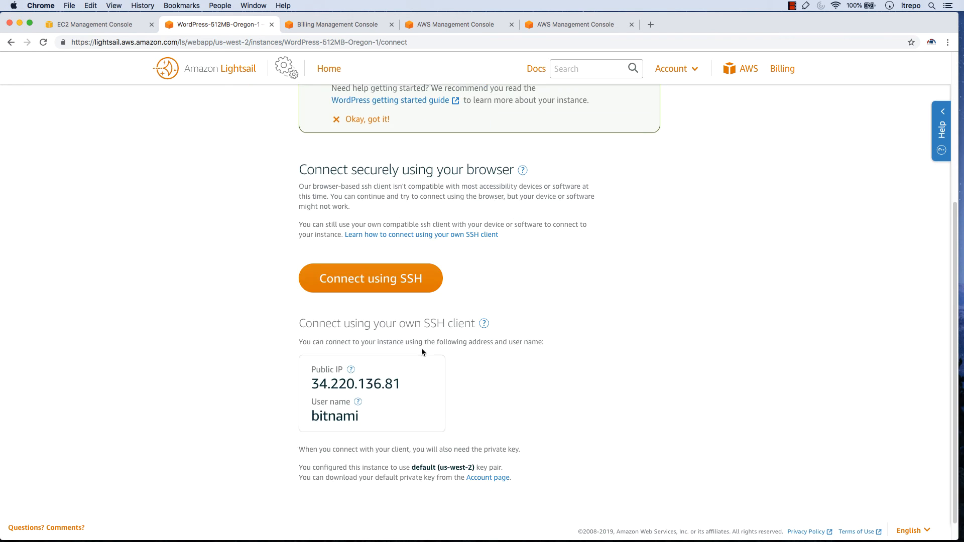
scroll(417, 340, up, 6)
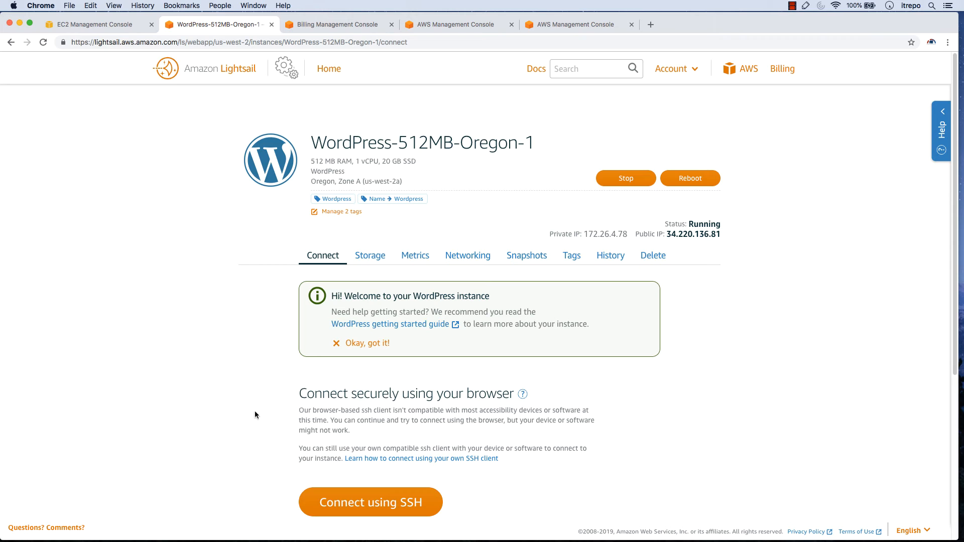
scroll(305, 377, down, 5)
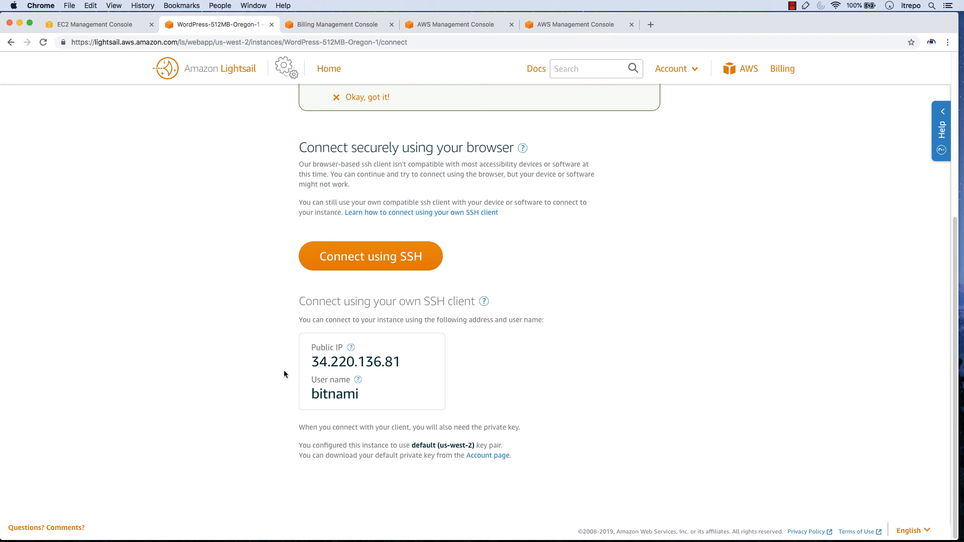
Examine the instance's public IP and SSH user name, along with its hardware specification and availability zone
drag(311, 361, 398, 363)
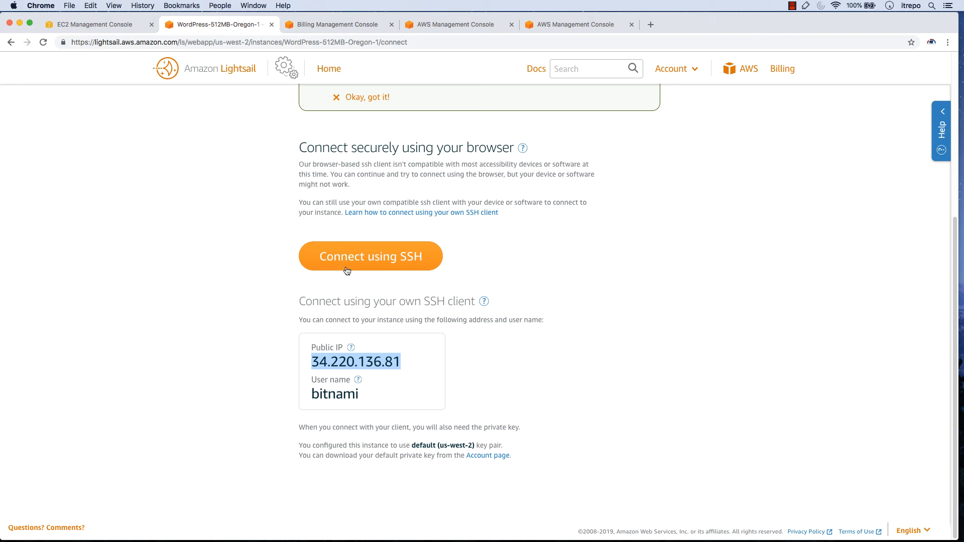
double_click(325, 397)
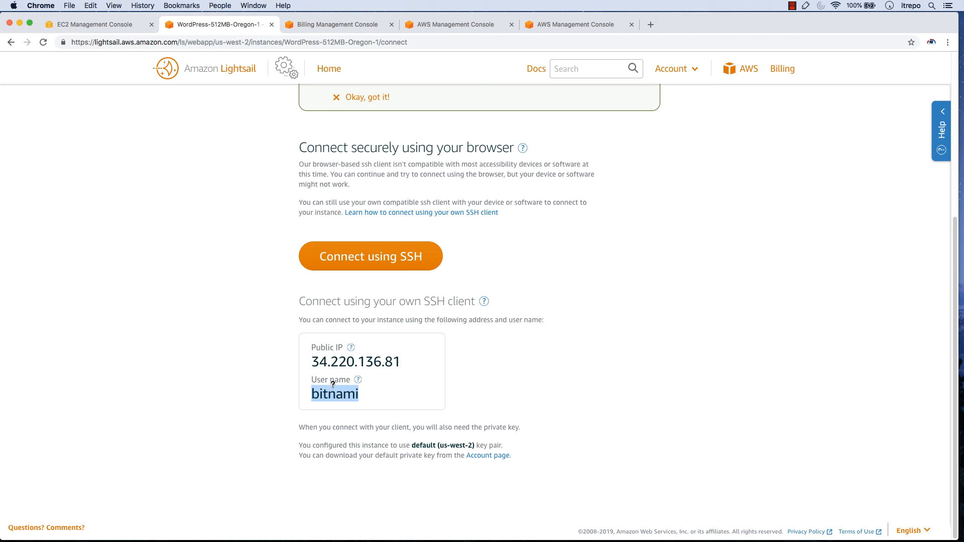
drag(312, 362, 390, 361)
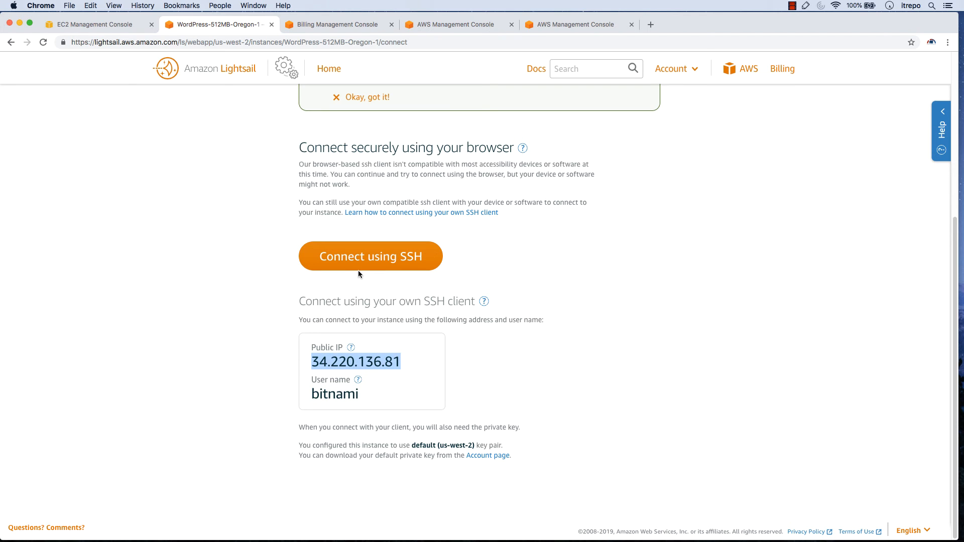
scroll(570, 333, up, 5)
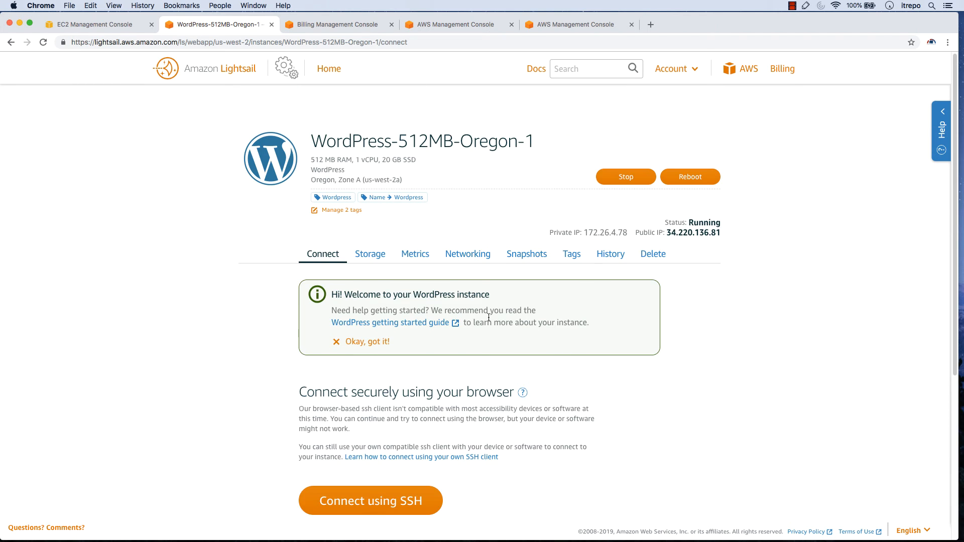
scroll(488, 318, down, 1)
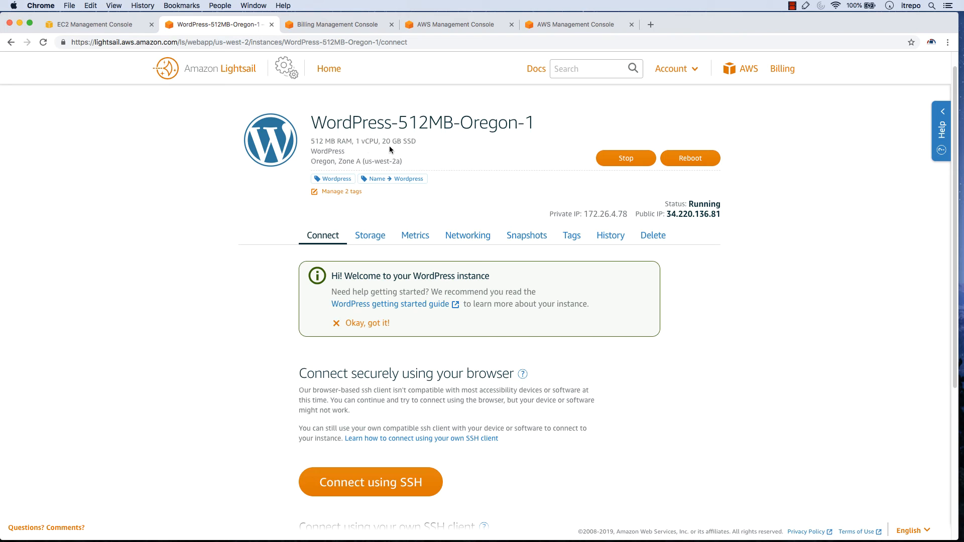
drag(417, 141, 405, 165)
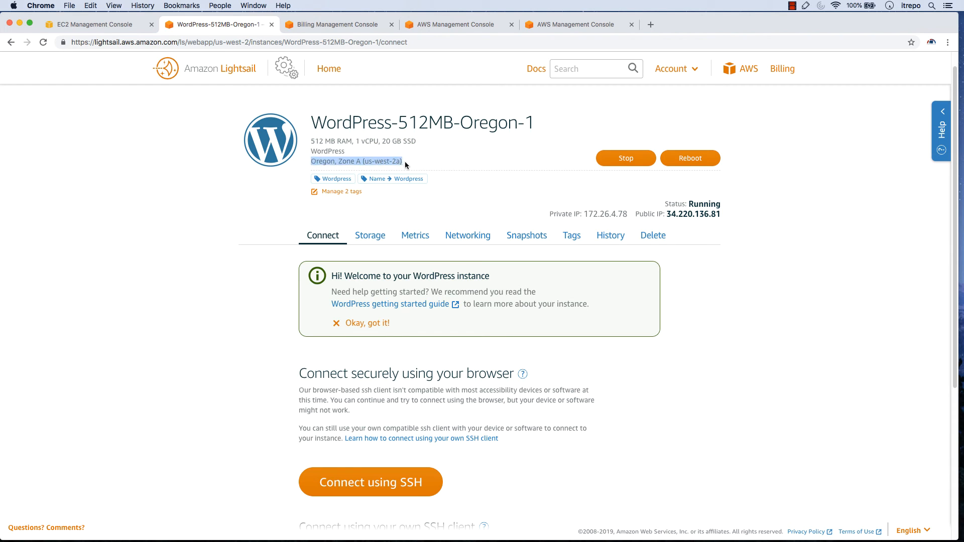
Examine the instance's storage and the additional disk creation options, then return to the instance without creating a disk
click(370, 236)
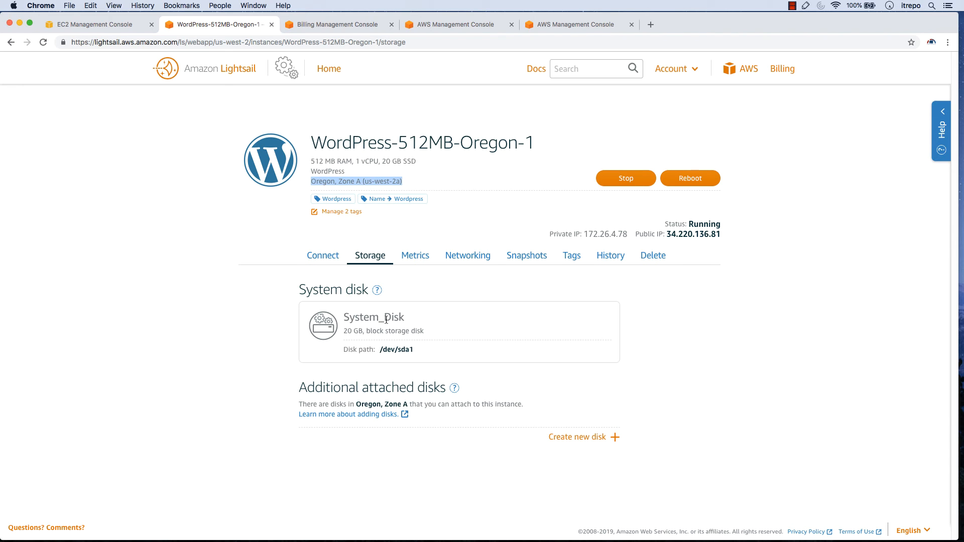
drag(382, 162, 422, 163)
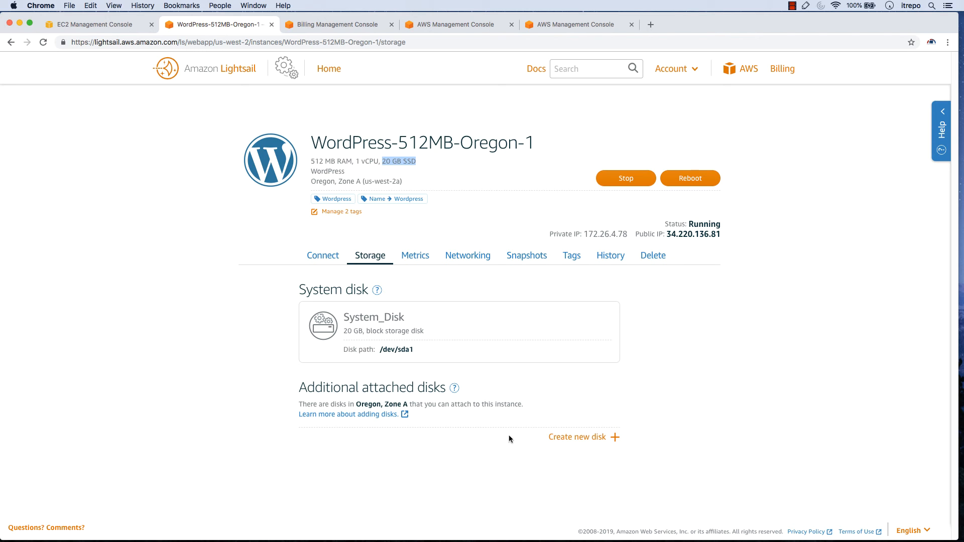
click(602, 439)
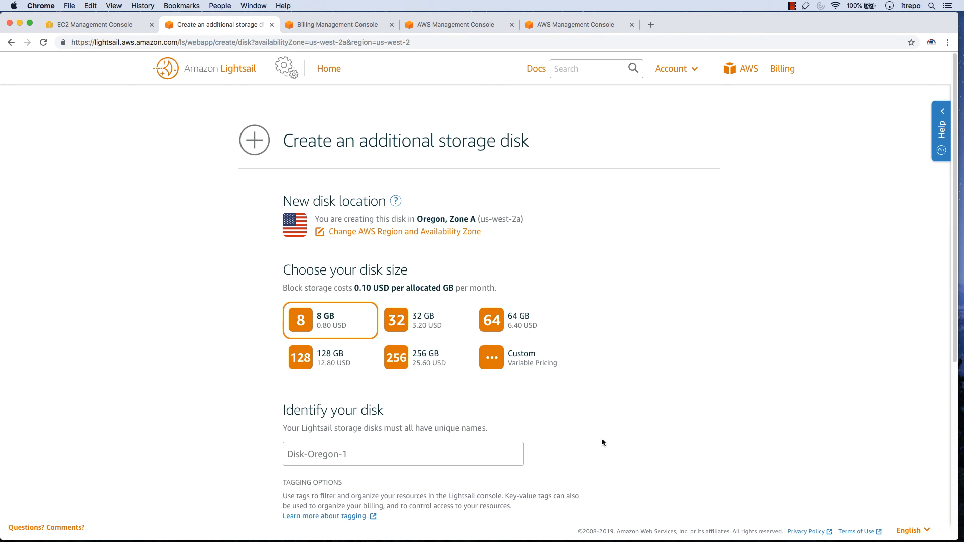
scroll(601, 439, down, 5)
scroll(602, 439, down, 5)
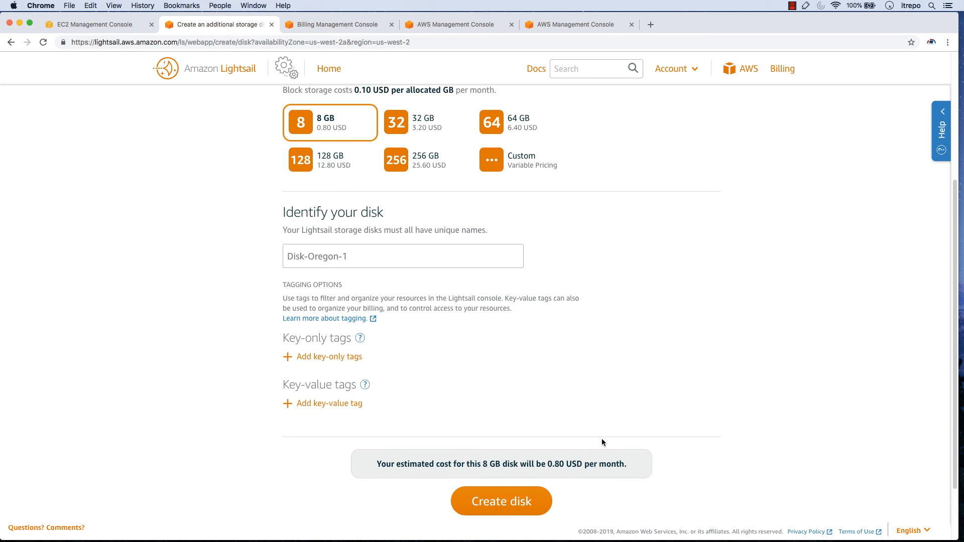
scroll(506, 445, up, 10)
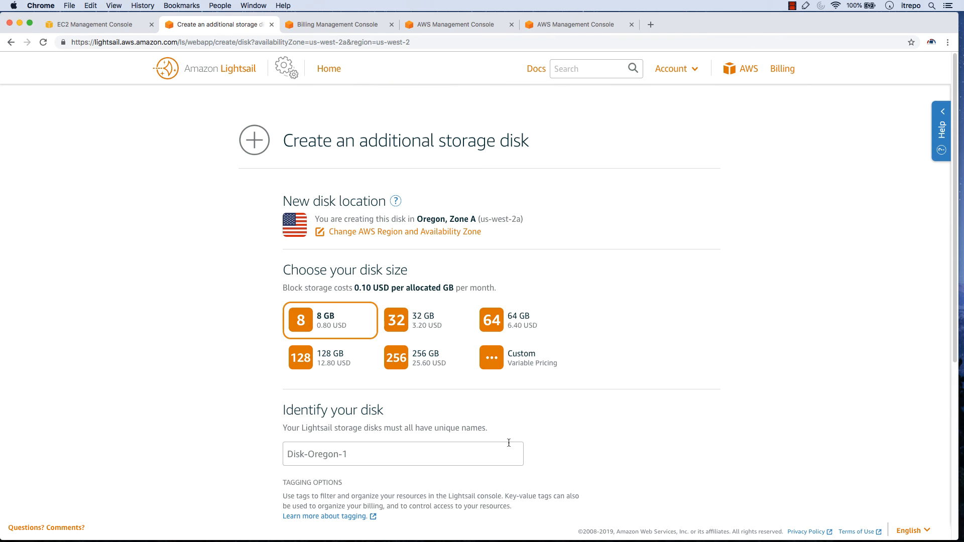
key(super+bracketleft)
Examine the instance's metric graphs for CPU utilization, network traffic and failed status checks
click(417, 256)
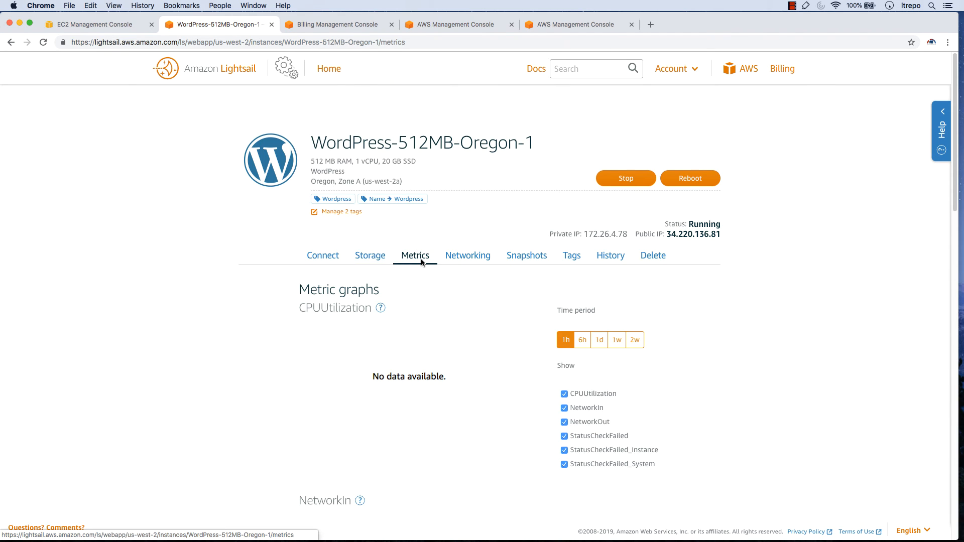
scroll(402, 286, down, 3)
mouse_move(367, 345)
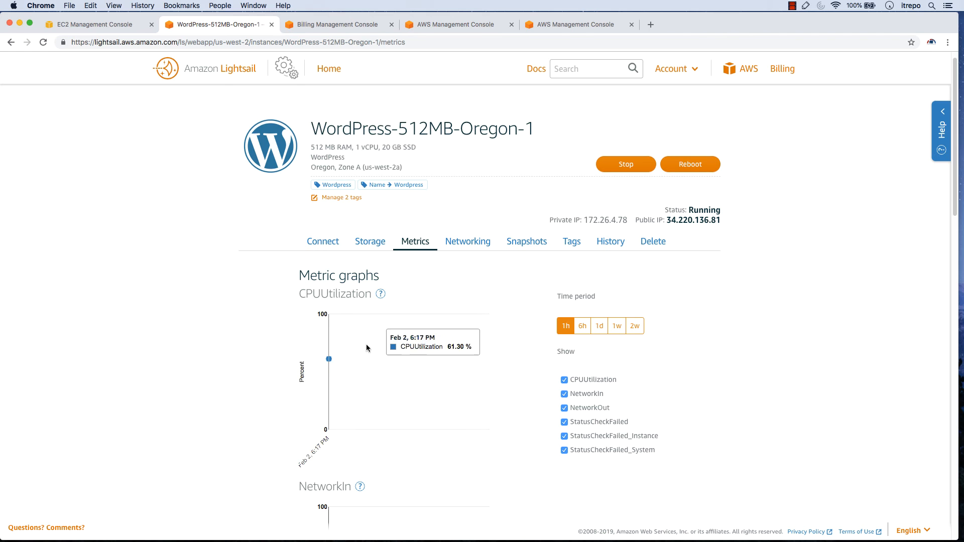
scroll(275, 341, down, 20)
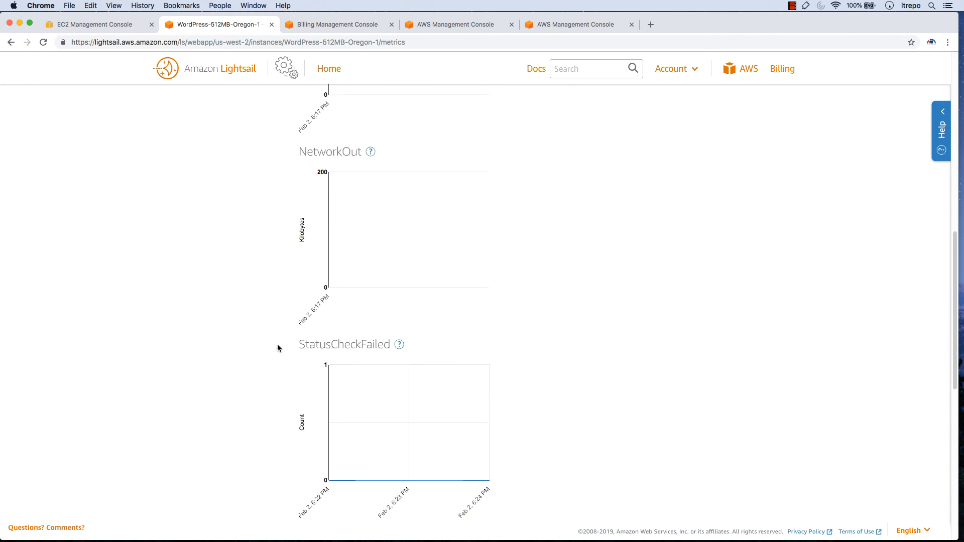
scroll(278, 345, down, 8)
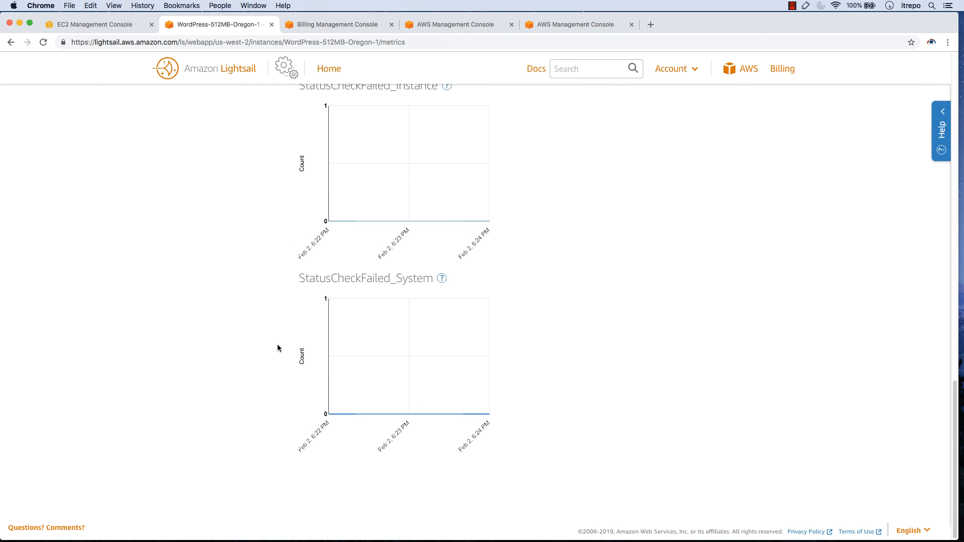
scroll(279, 344, up, 20)
scroll(279, 342, up, 3)
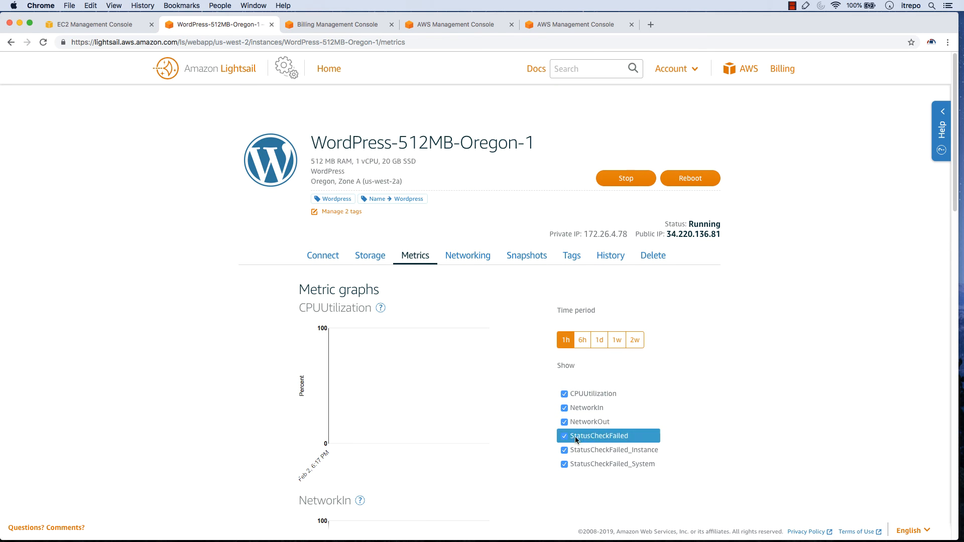
Examine the instance's networking settings, covering its IP addresses, firewall rules and load balancing
click(471, 255)
scroll(266, 331, down, 1)
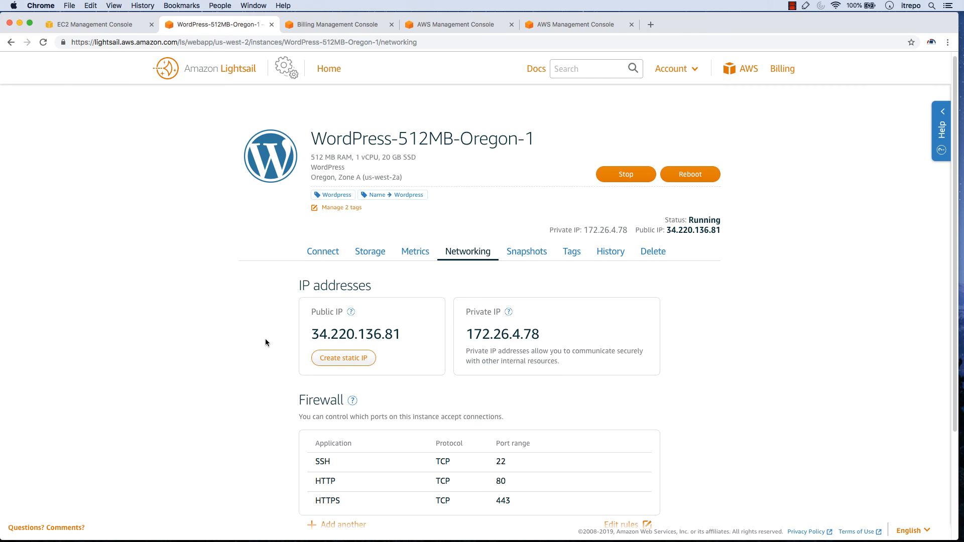
scroll(266, 340, down, 4)
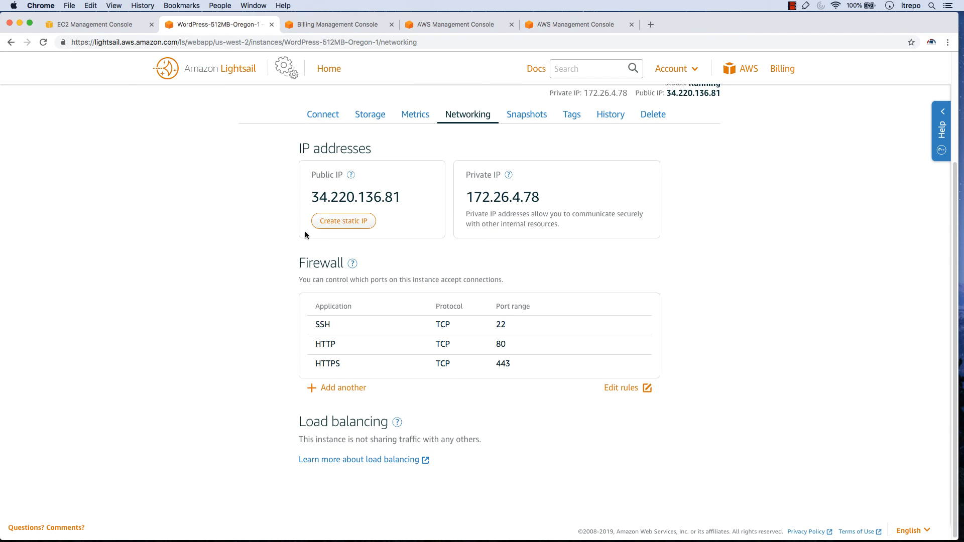
scroll(237, 307, down, 1)
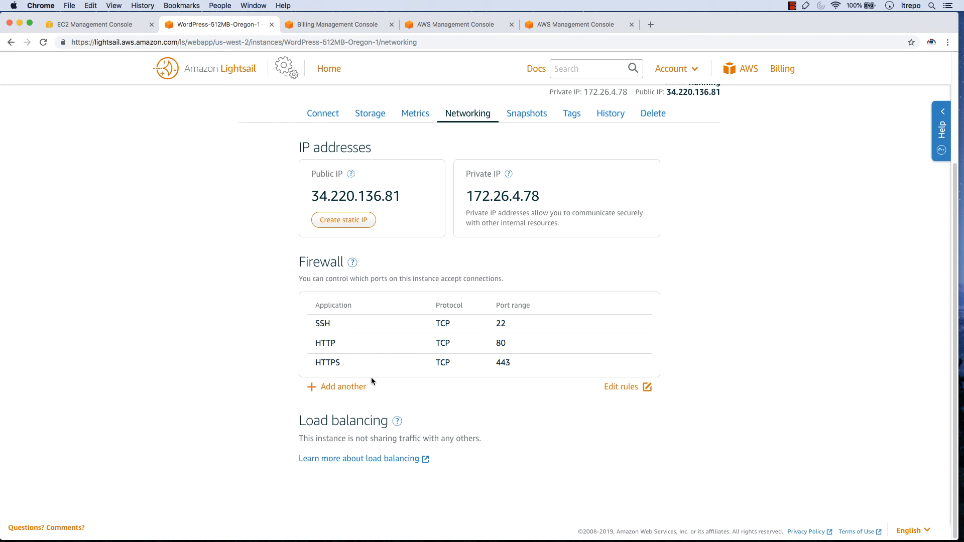
click(630, 391)
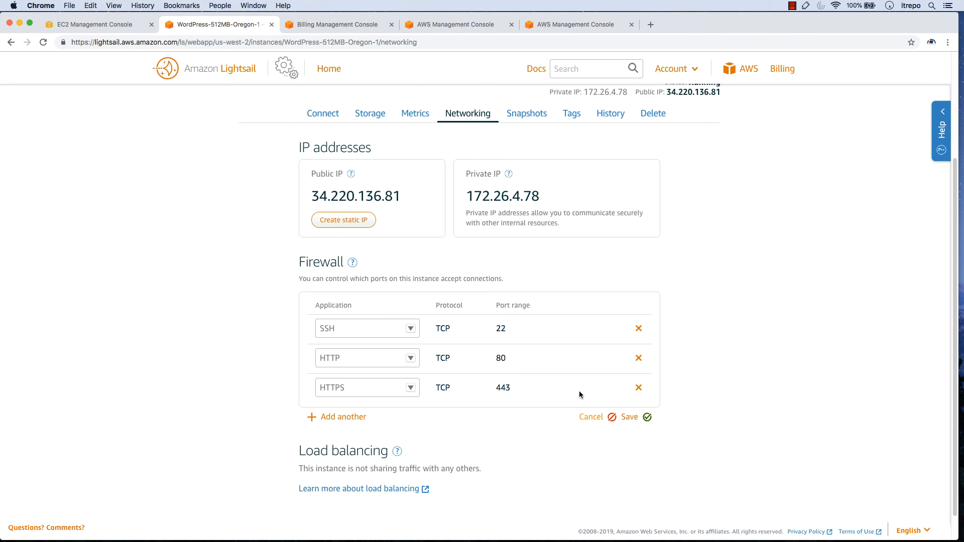
click(336, 422)
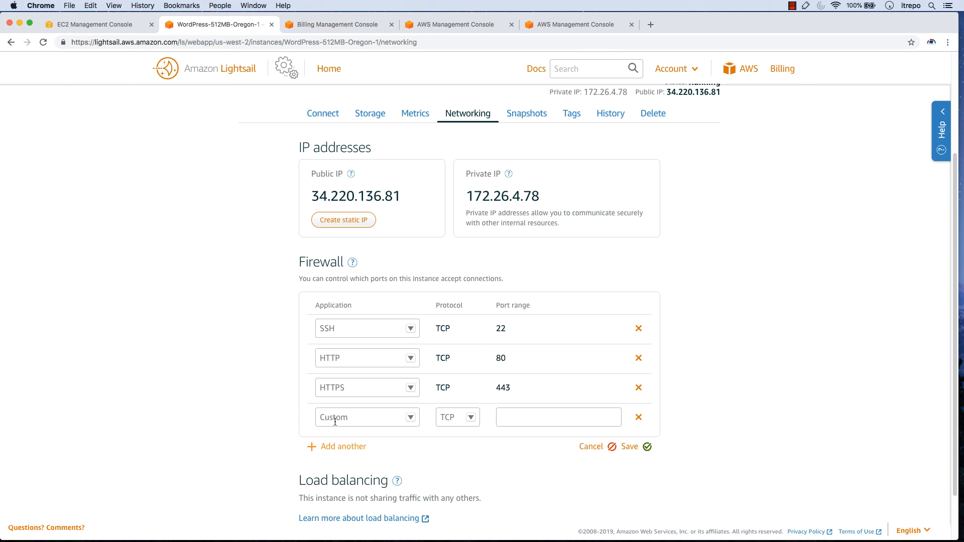
click(591, 447)
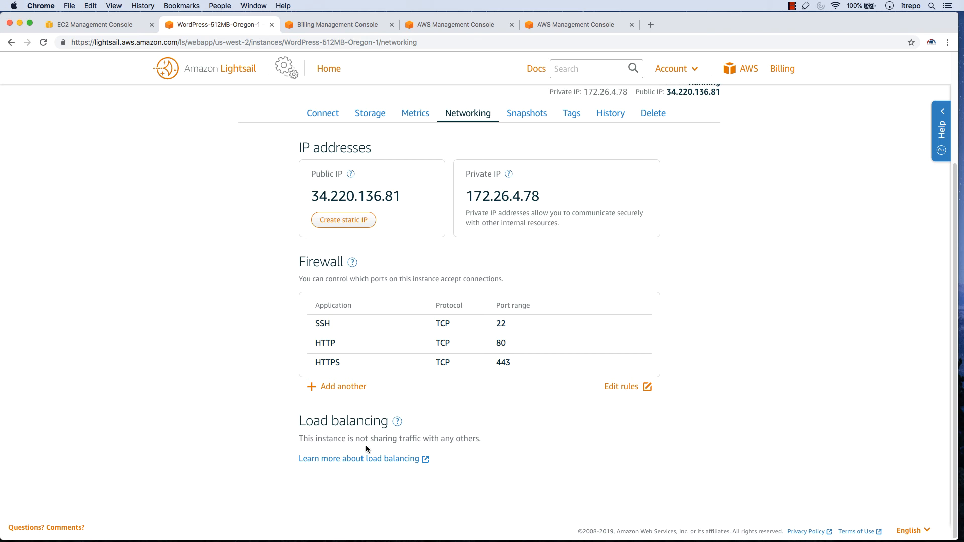
Create a snapshot of the WordPress-512MB-Oregon-1 instance, keeping the suggested snapshot name
scroll(292, 447, up, 3)
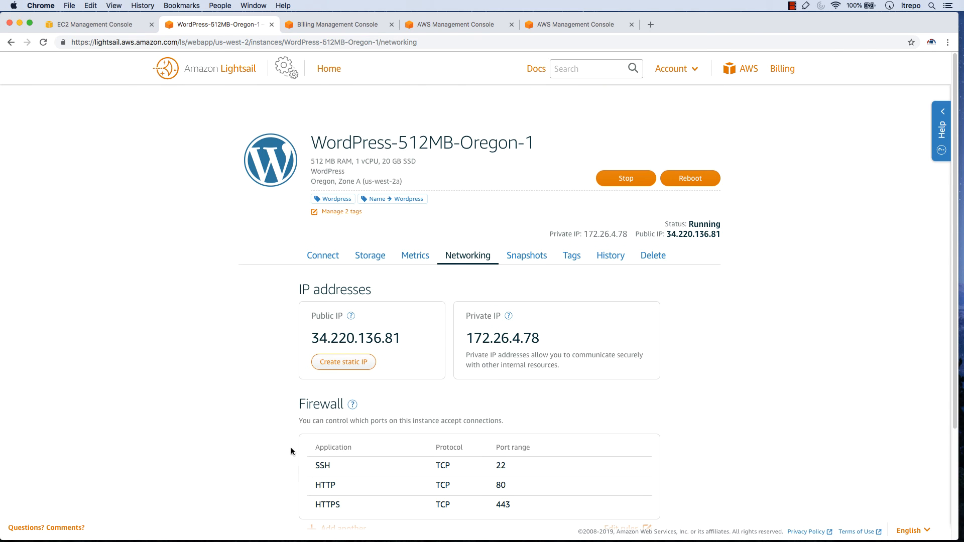
click(532, 258)
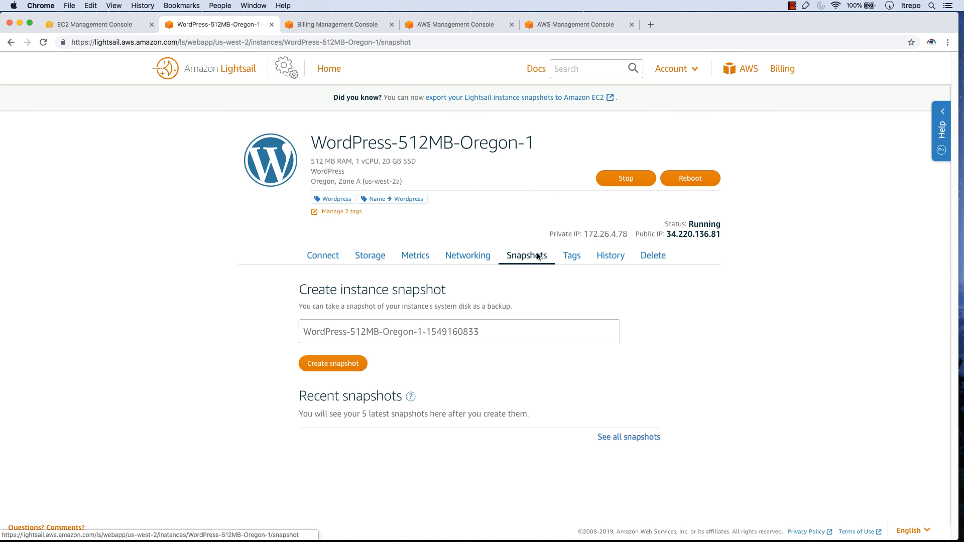
triple_click(326, 330)
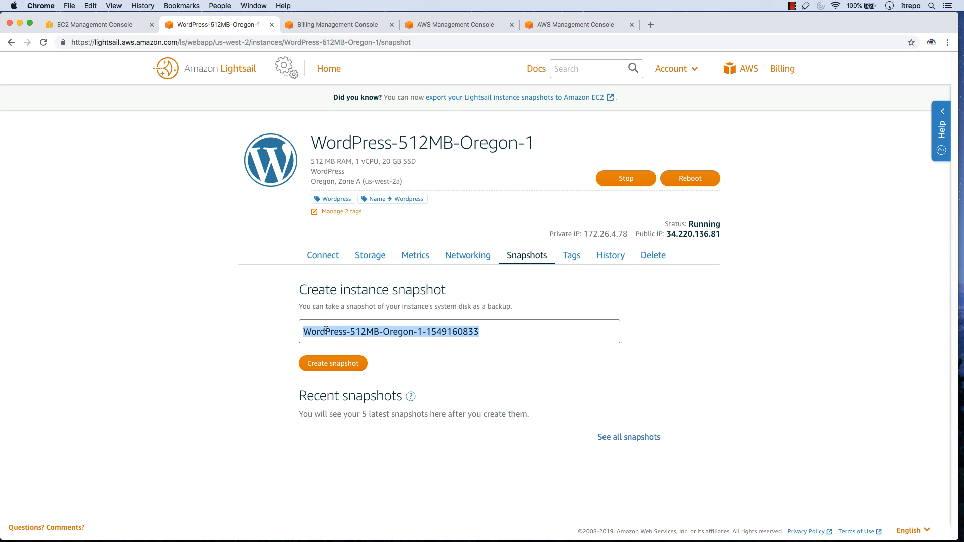
click(333, 363)
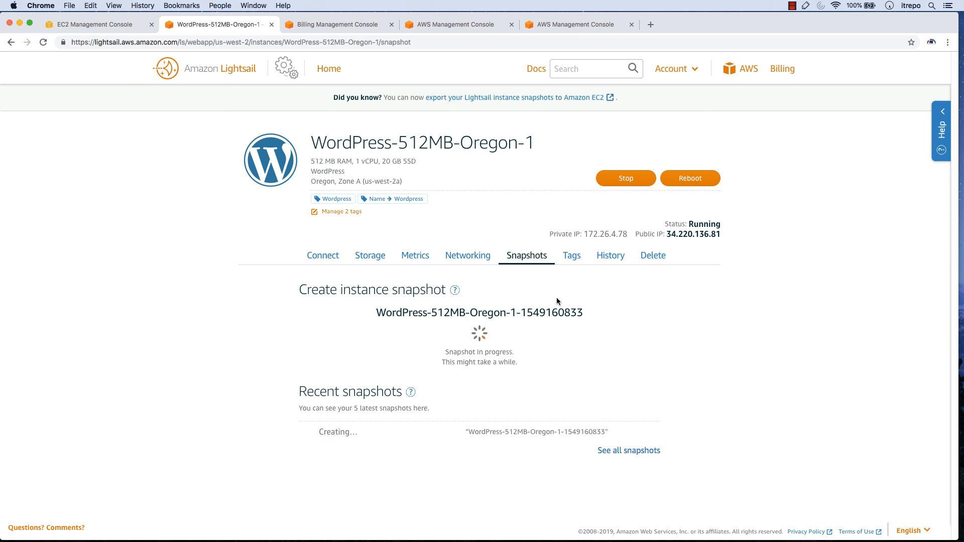
Examine the WordPress-512MB-Oregon-1 instance's tags, history and deletion option without deleting it
click(571, 255)
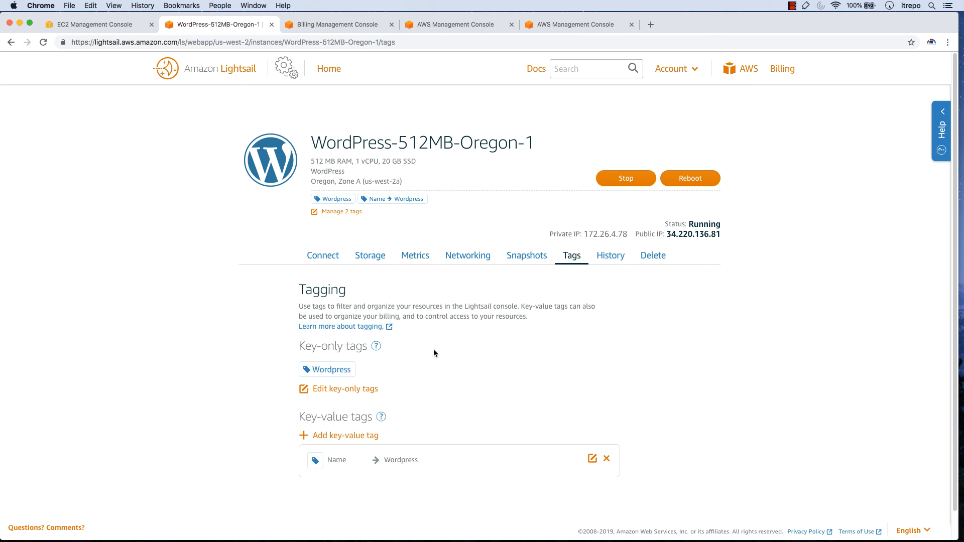
click(614, 260)
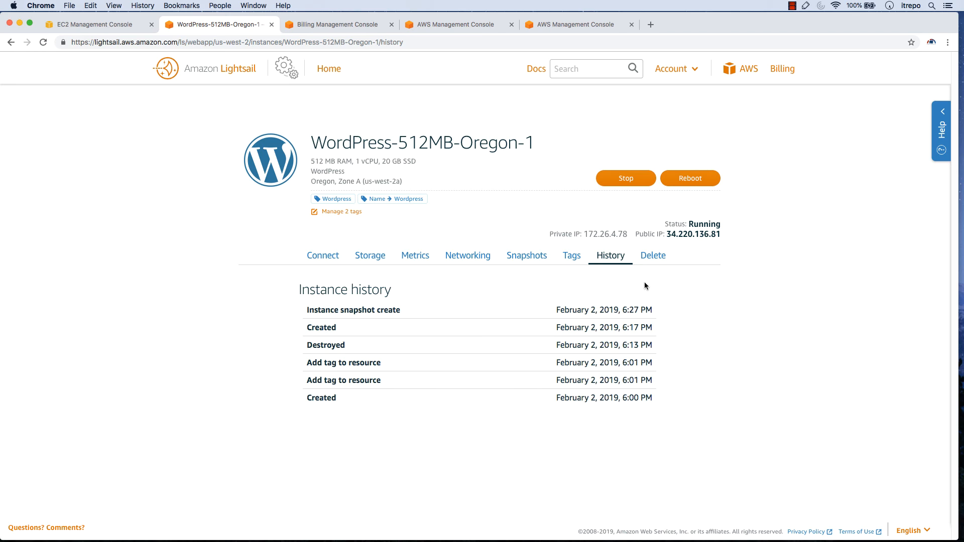
click(654, 257)
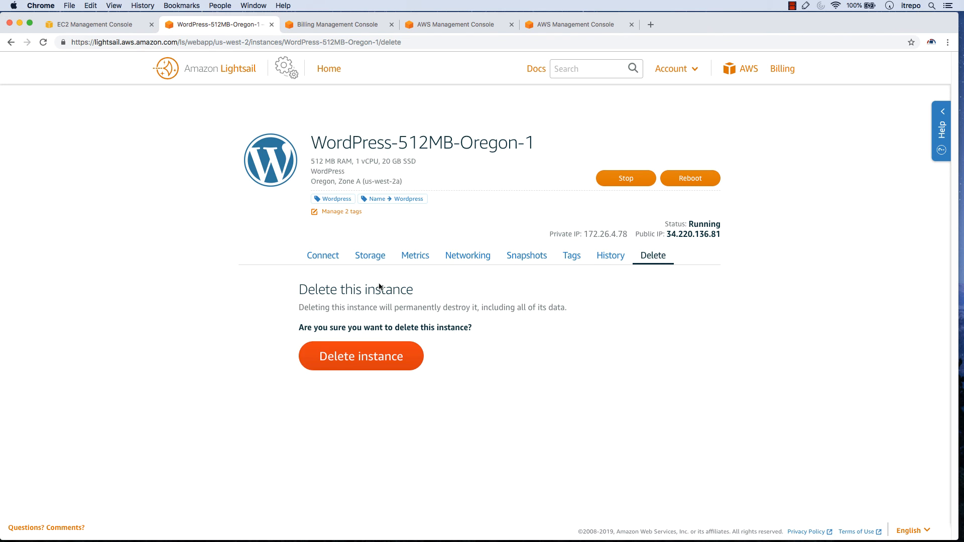
Review the Lightsail home overview of databases, networking, storage and snapshots, then return to the instances list
click(324, 73)
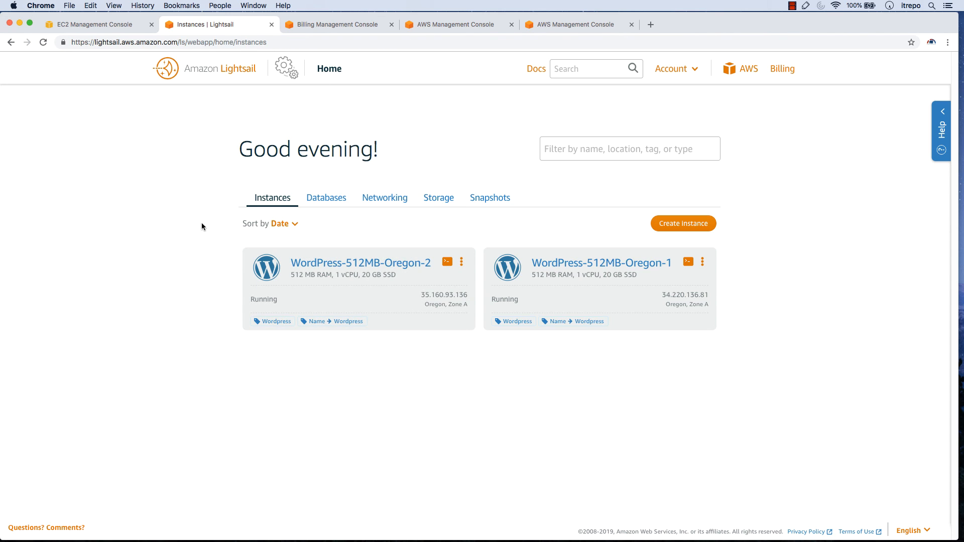
click(329, 200)
click(401, 200)
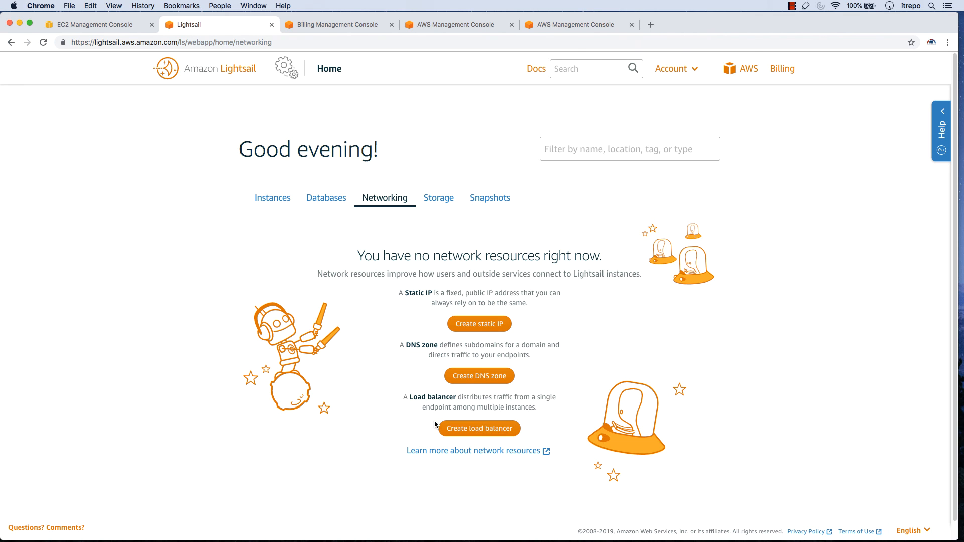
click(434, 199)
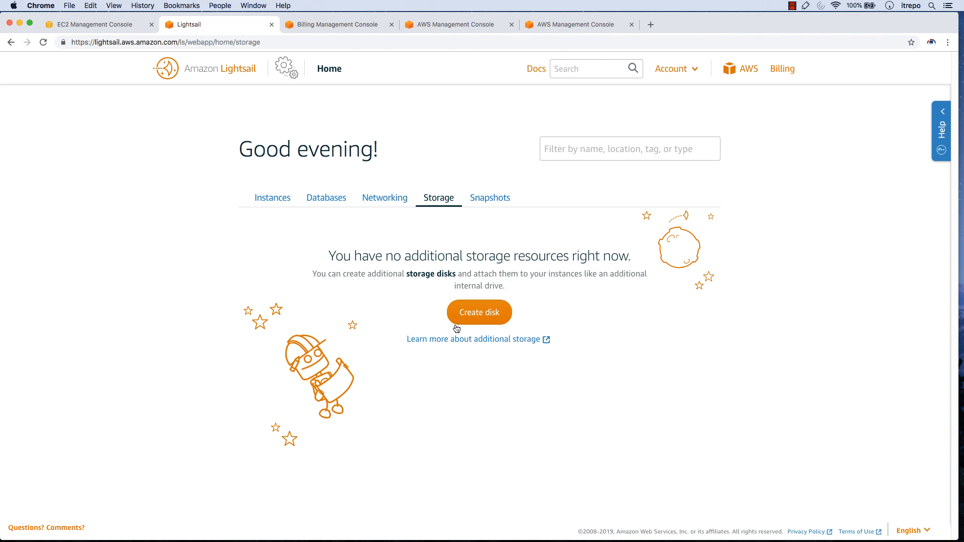
click(480, 198)
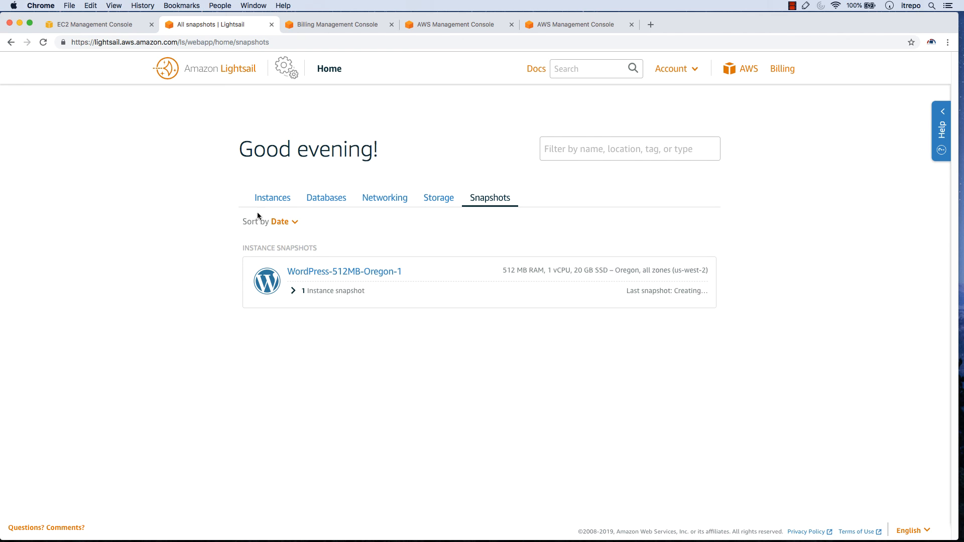
click(271, 199)
Check the task monitor from the WordPress-512MB-Oregon-1 page, then examine the account's profile, SSH keys and advanced settings
click(562, 271)
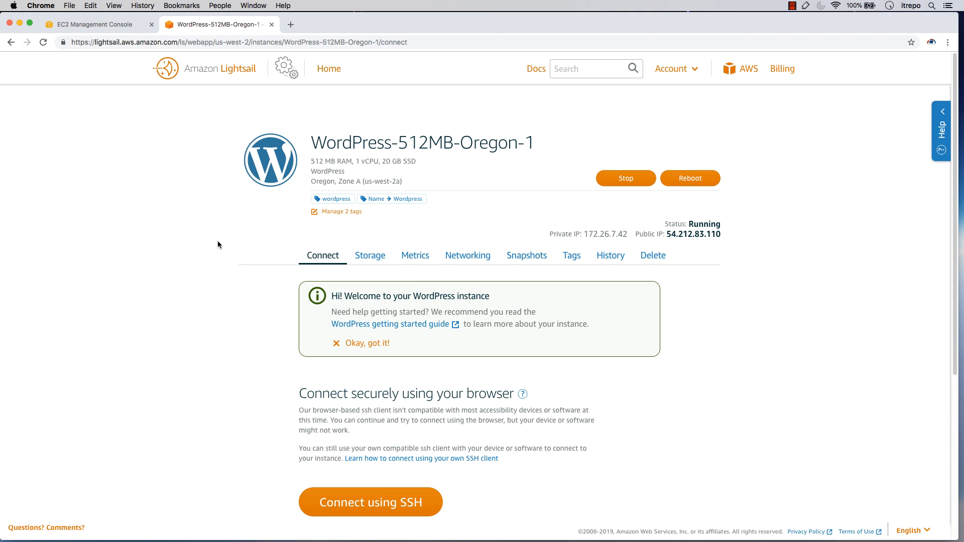
click(291, 67)
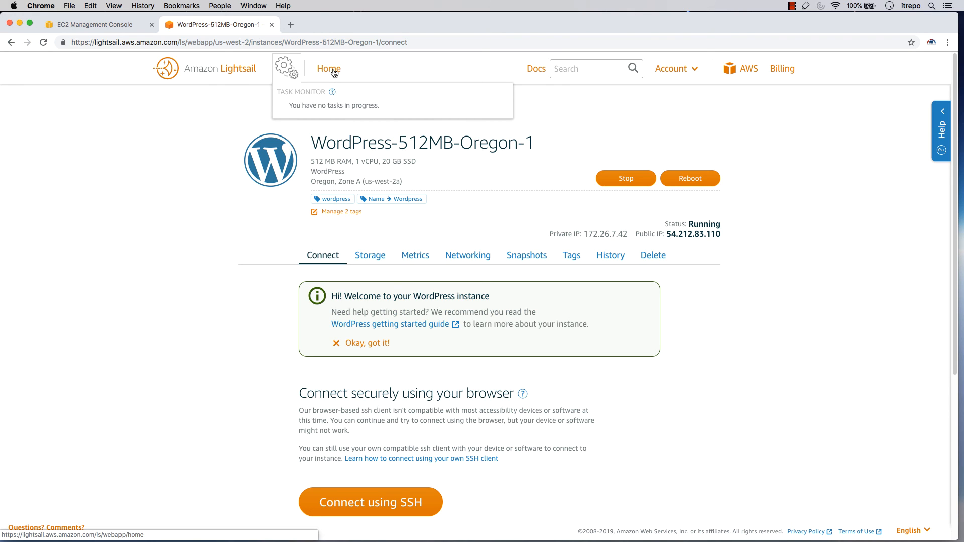
click(695, 69)
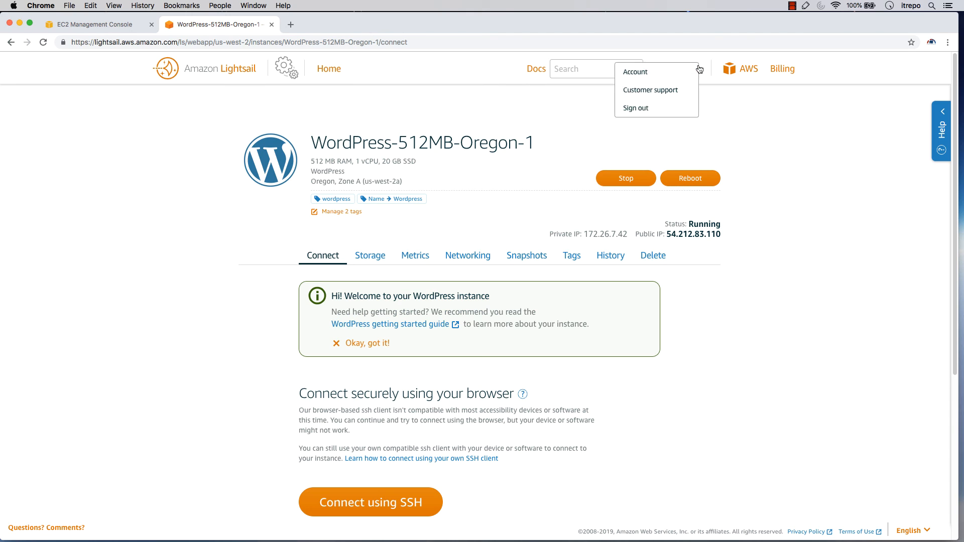
click(641, 73)
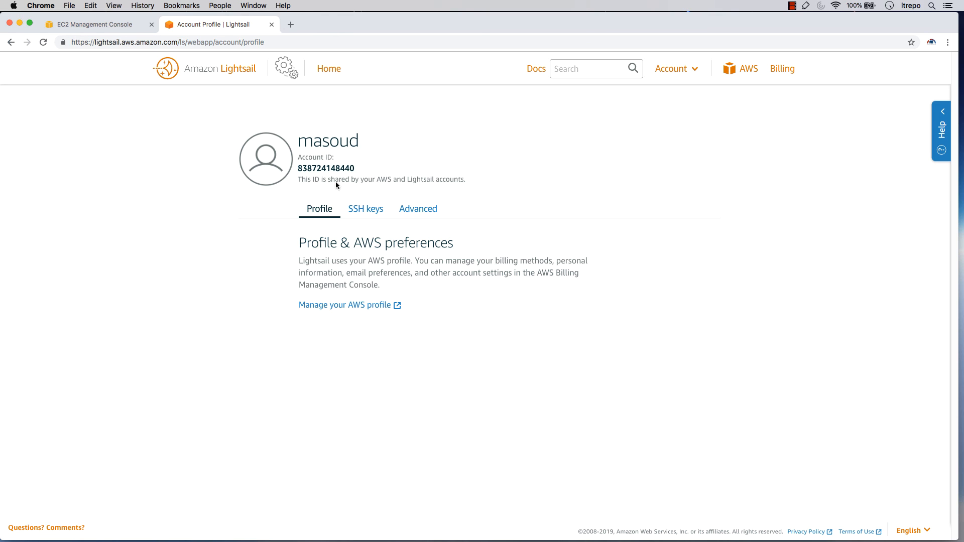
click(366, 209)
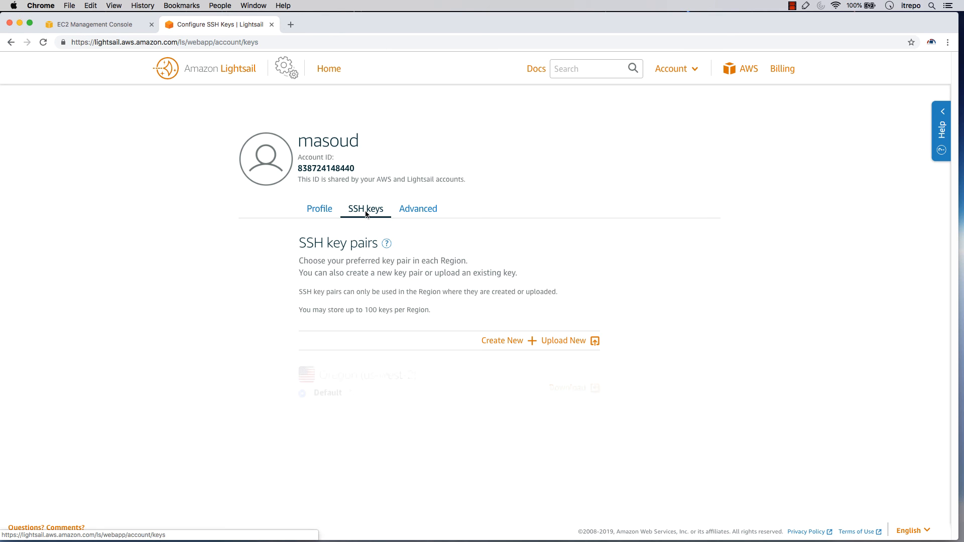
click(417, 209)
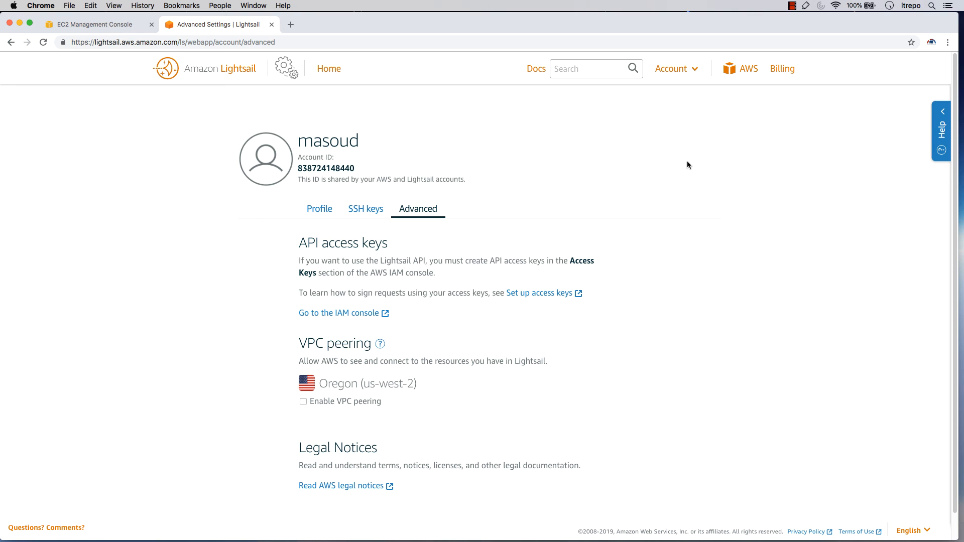
View the AWS Management Console and the Billing & Cost Management Dashboard from Lightsail, then return to the Lightsail account page
click(743, 68)
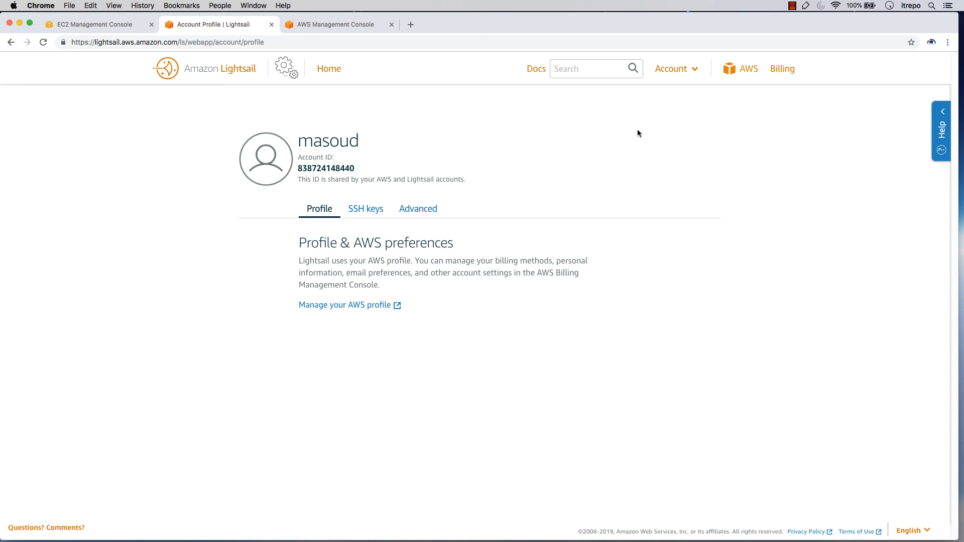
click(747, 73)
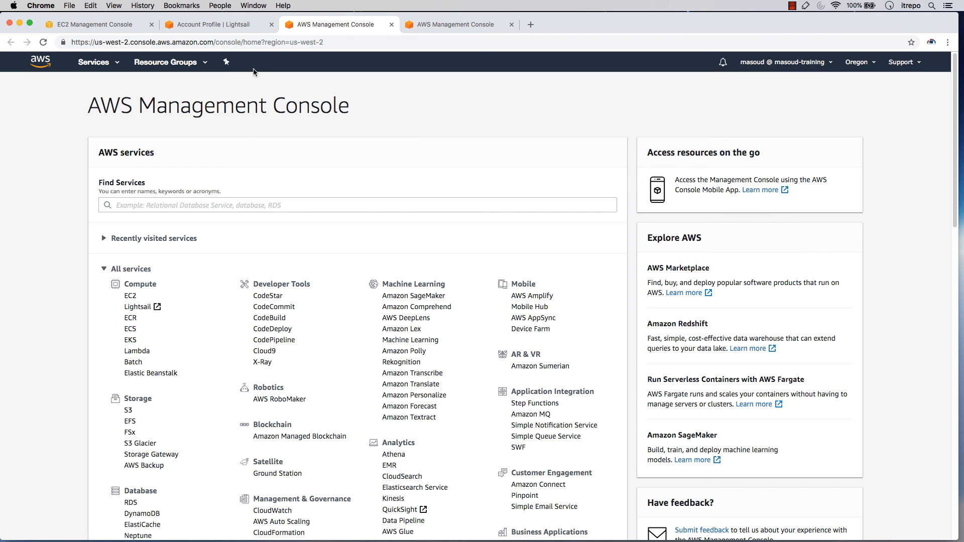
key(super+alt+Left)
click(780, 68)
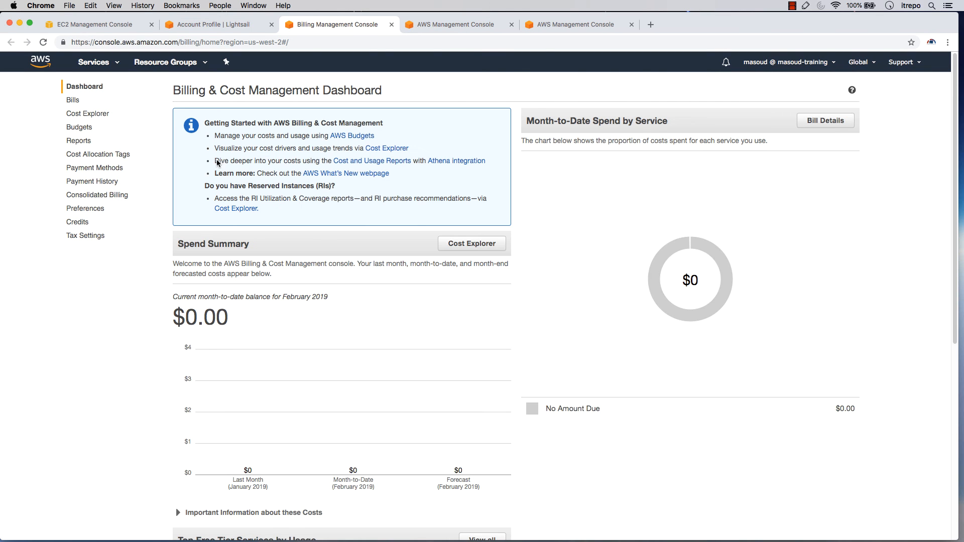
click(205, 26)
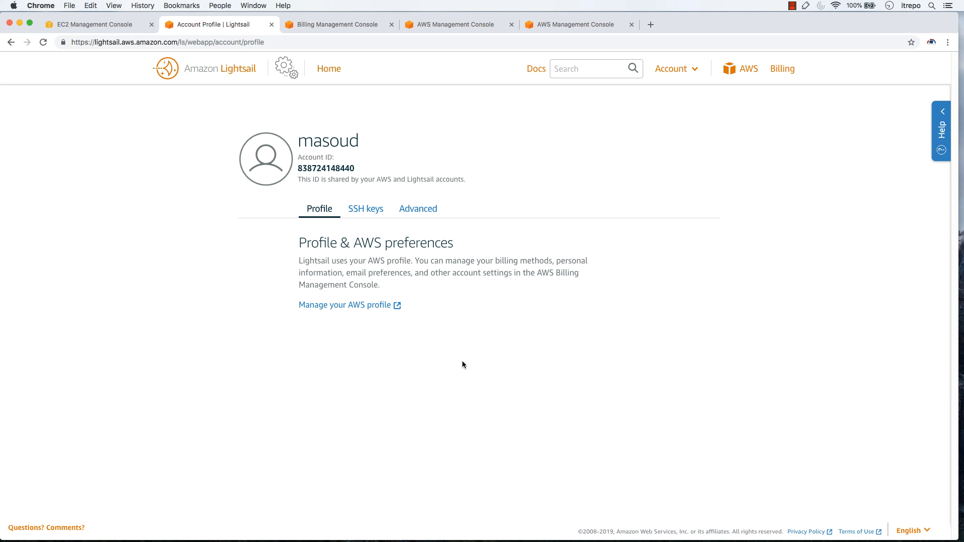
Delete the WordPress-512MB-Oregon-2 instance from the Lightsail home instances list
click(330, 69)
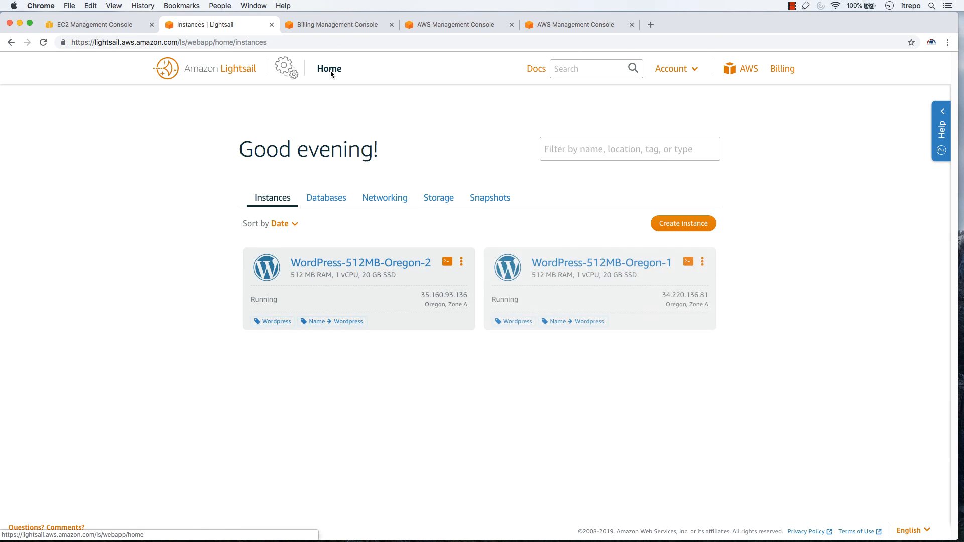
click(463, 264)
click(463, 264)
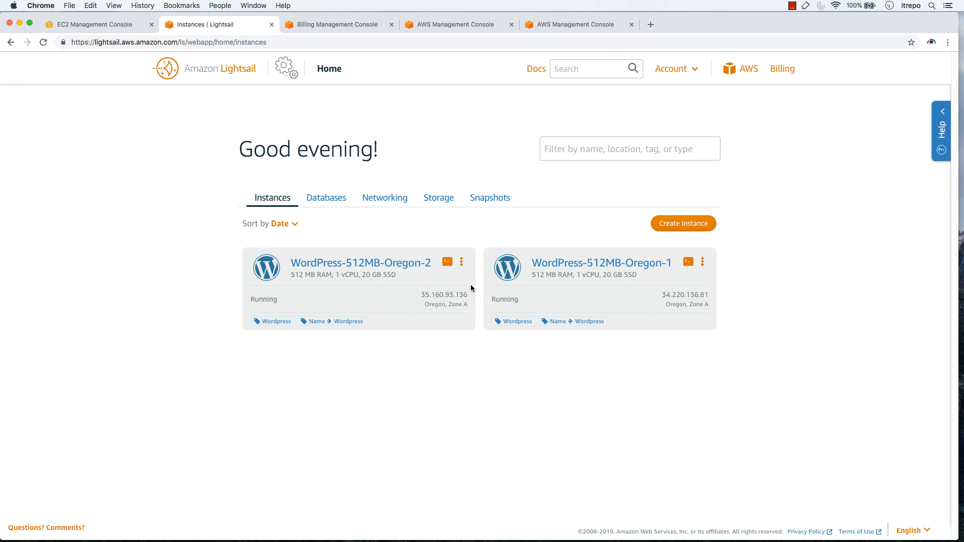
click(462, 263)
click(447, 337)
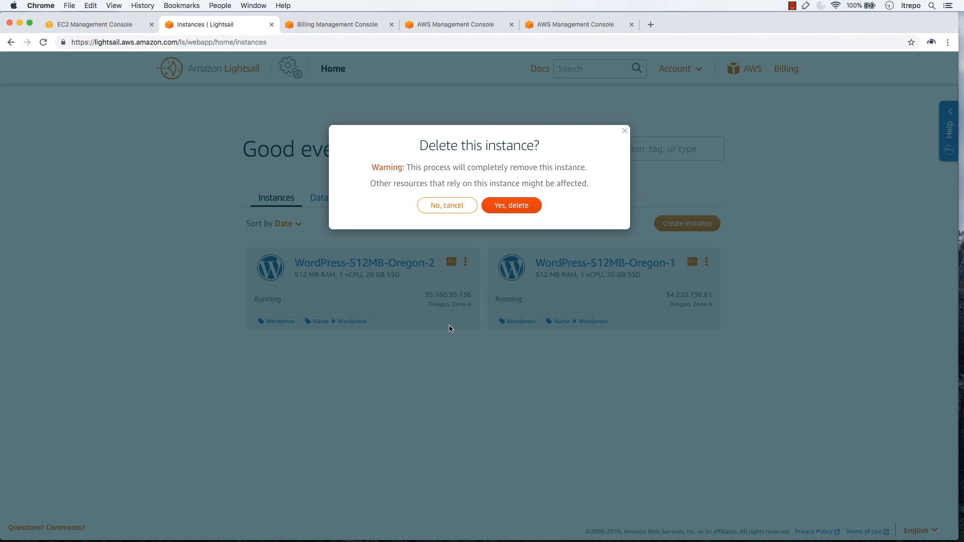
click(511, 205)
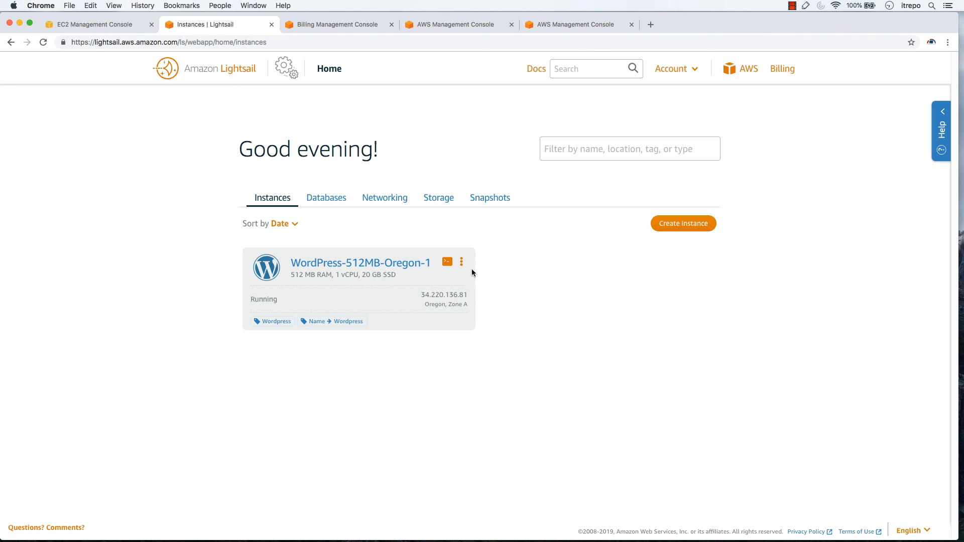
Delete the WordPress-512MB-Oregon-1 instance
click(461, 262)
click(441, 337)
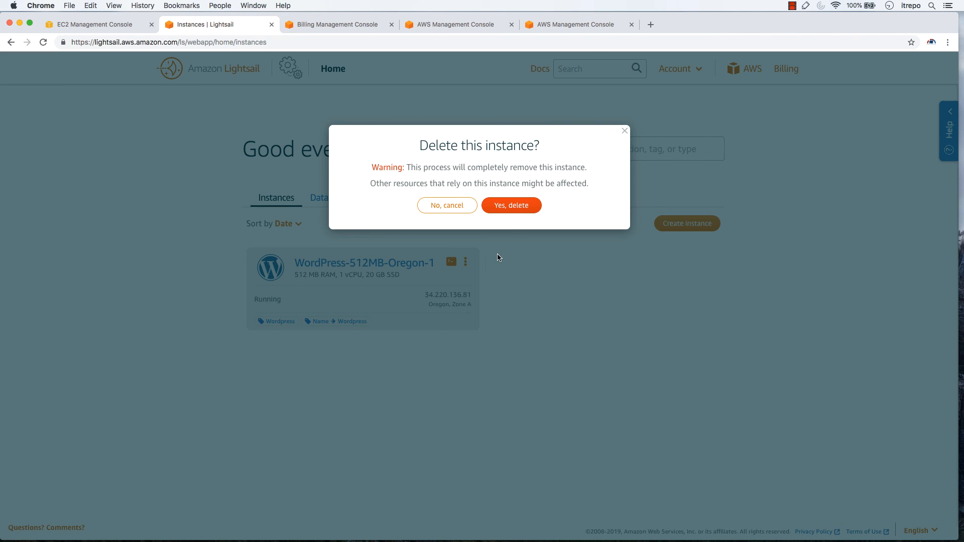
click(510, 208)
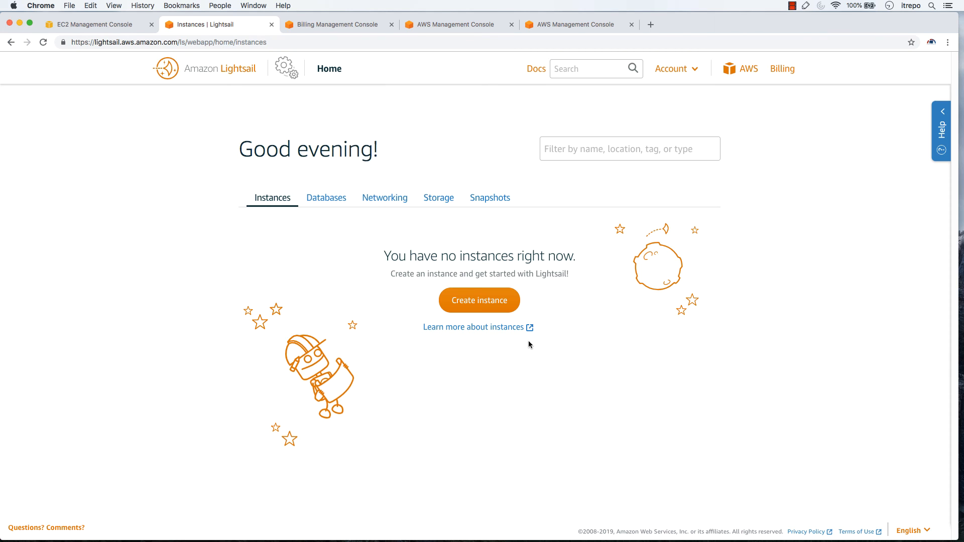